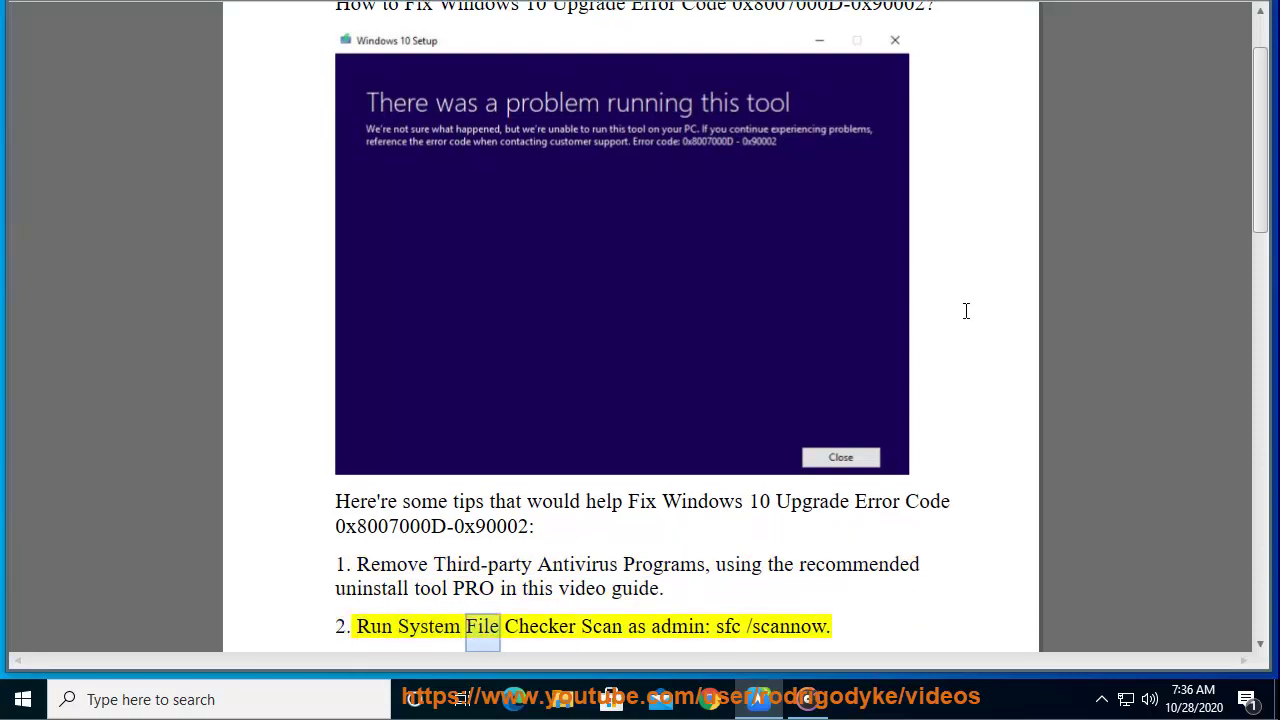
Launch Command Prompt with administrator rights from Windows search
{"action": "left_click", "coordinate": [287, 689]}
{"action": "type", "text": "c"}
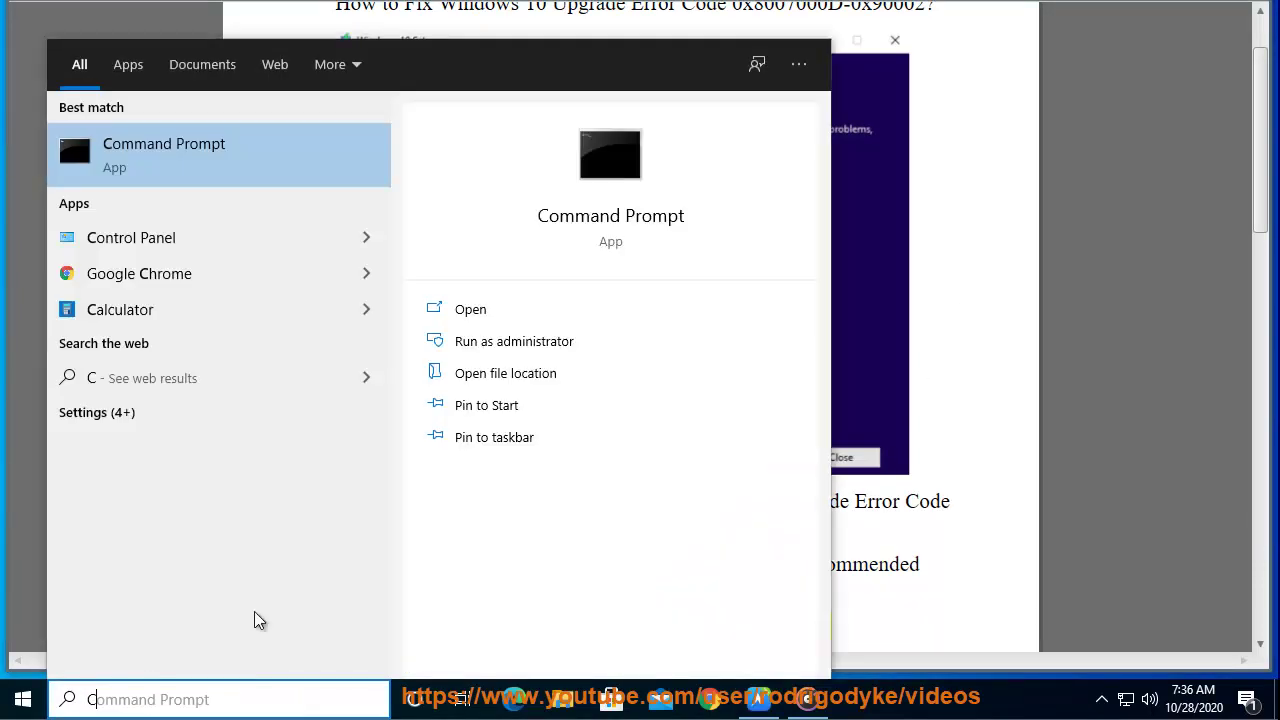
{"action": "left_click", "coordinate": [566, 357]}
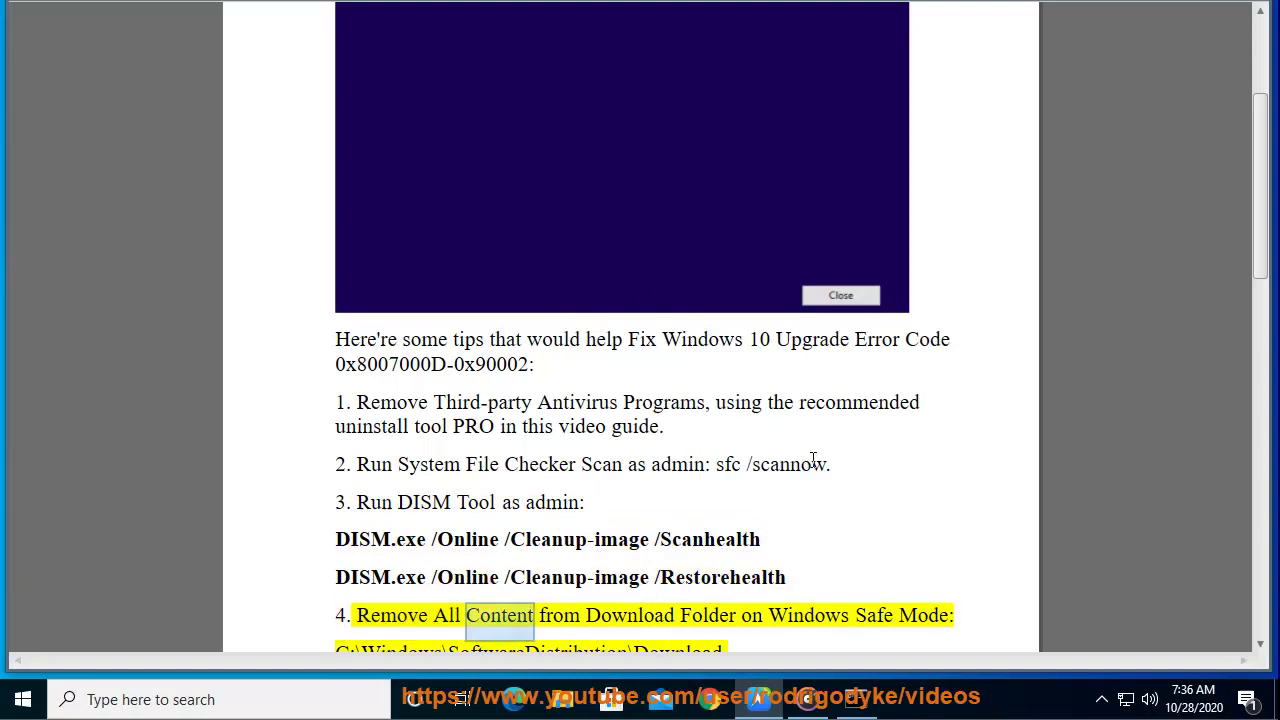
Copy 'sfc /scannow' from tip 2 and paste it into the administrator Command Prompt
{"action": "left_click_drag", "start_coordinate": [828, 462], "coordinate": [718, 464]}
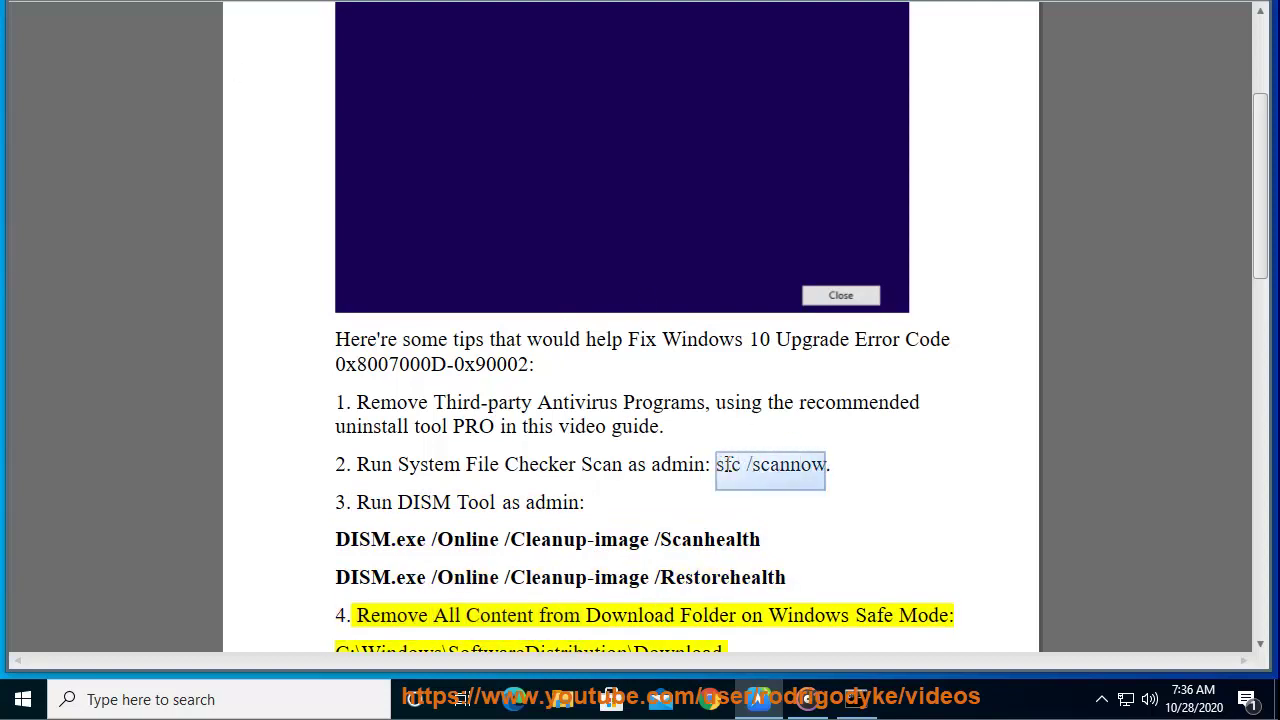
{"action": "right_click", "coordinate": [728, 464]}
{"action": "left_click", "coordinate": [757, 394]}
{"action": "left_click", "coordinate": [855, 700]}
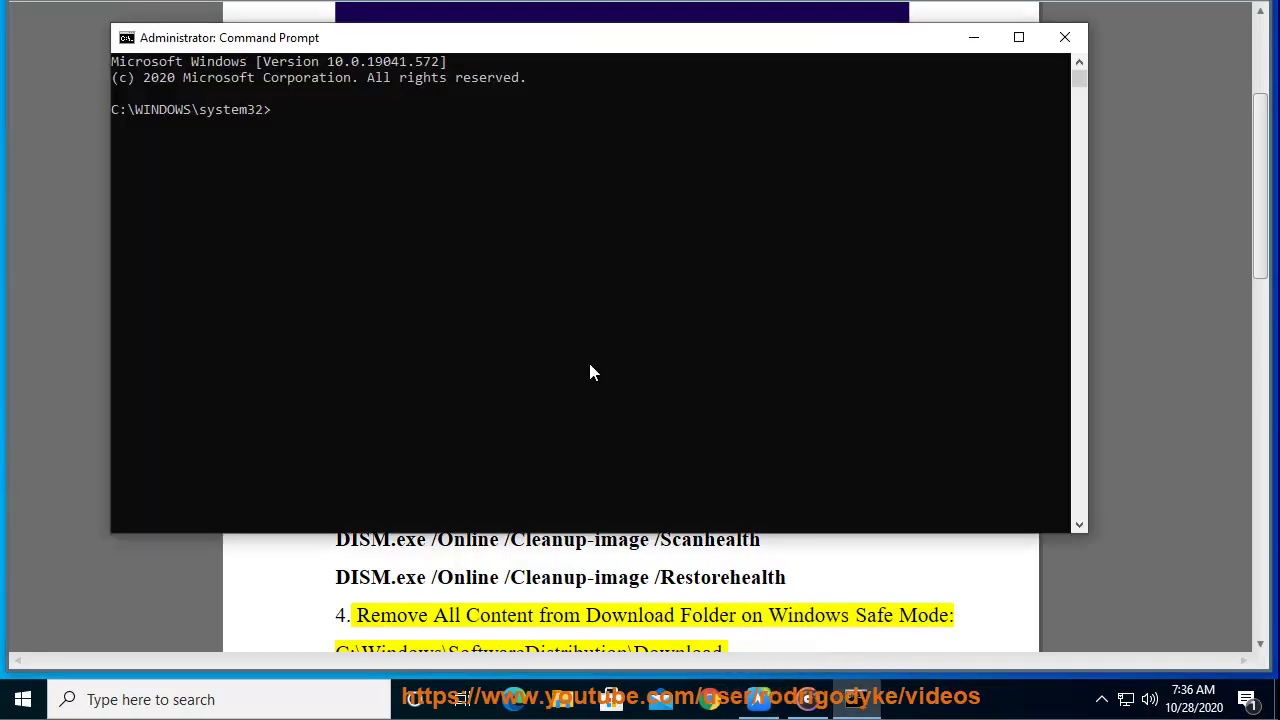
{"action": "left_click_drag", "start_coordinate": [343, 45], "coordinate": [548, 127]}
{"action": "left_click", "coordinate": [331, 119]}
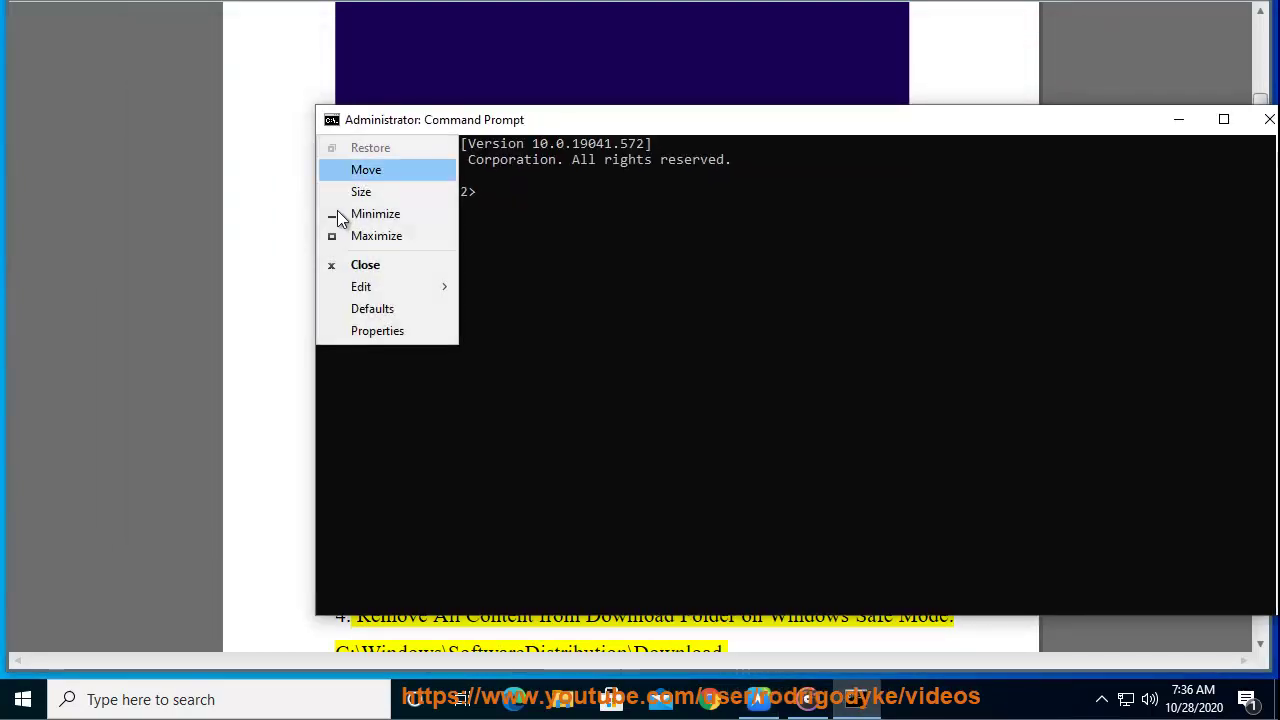
{"action": "mouse_move", "coordinate": [365, 287]}
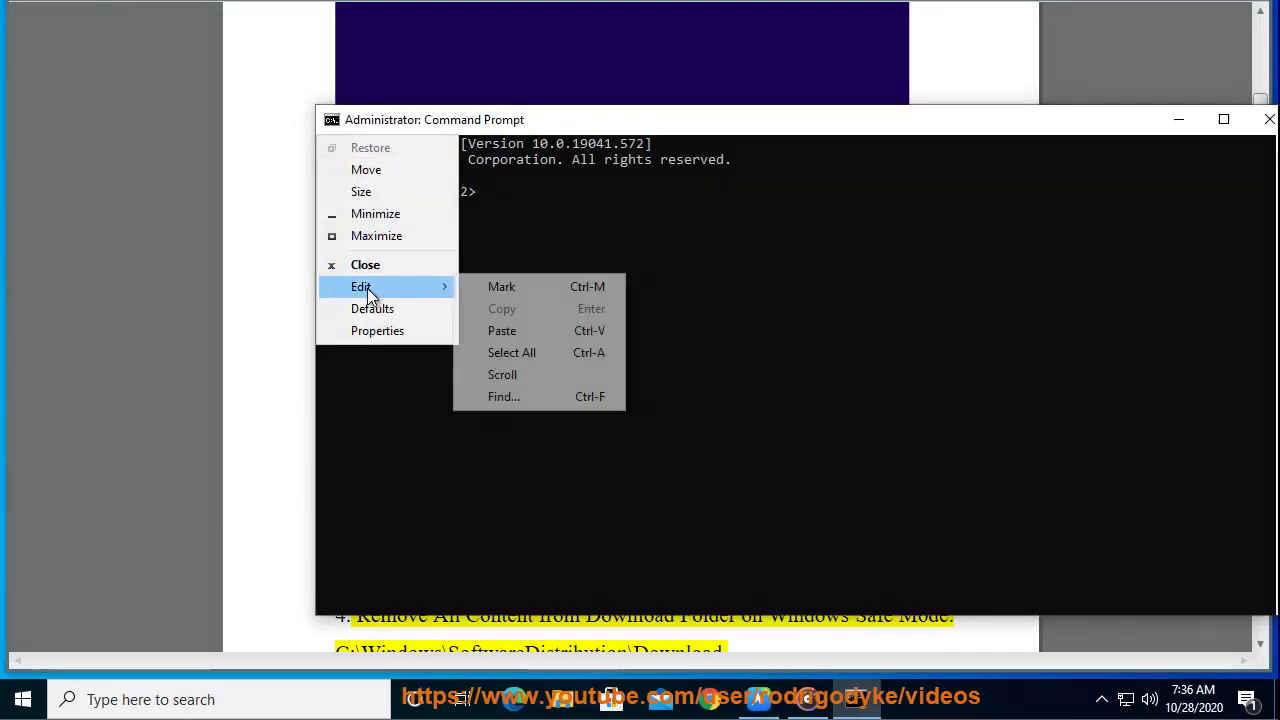
{"action": "left_click", "coordinate": [503, 339]}
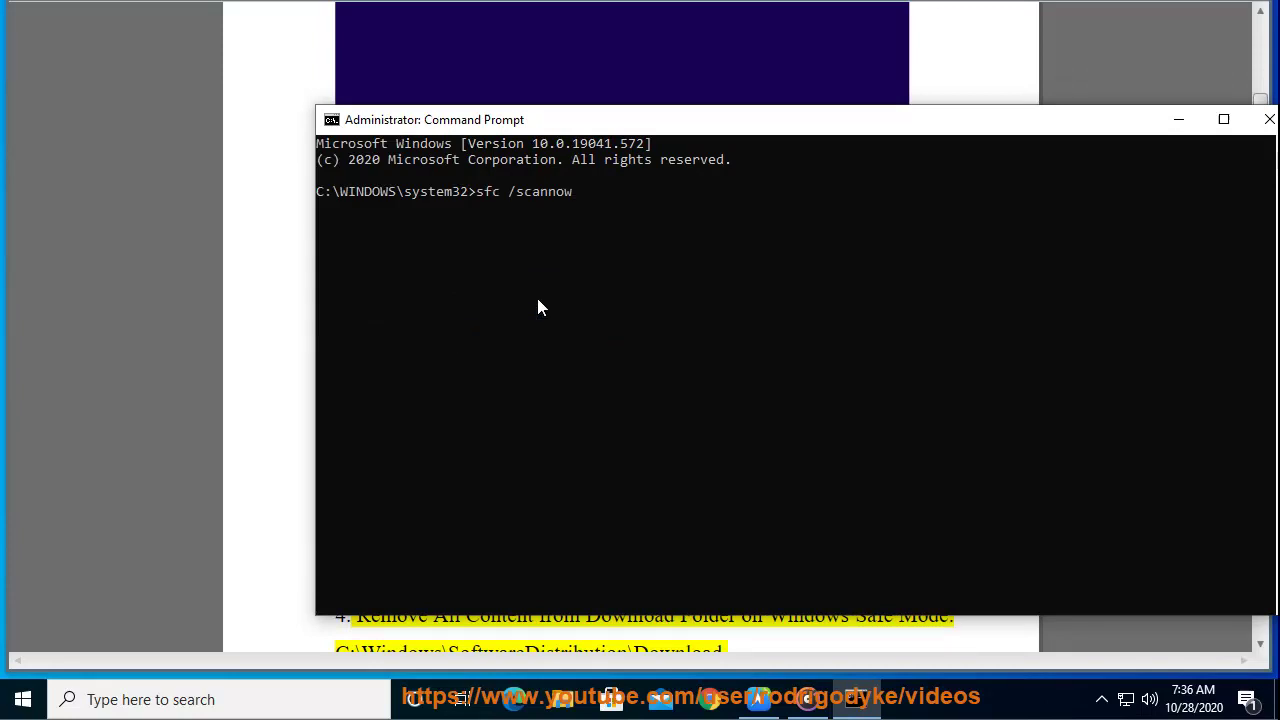
{"action": "type", "text": "press Enter now..."}
Hide the Command Prompt and look over the two DISM command lines in the article
{"action": "left_click", "coordinate": [1180, 119]}
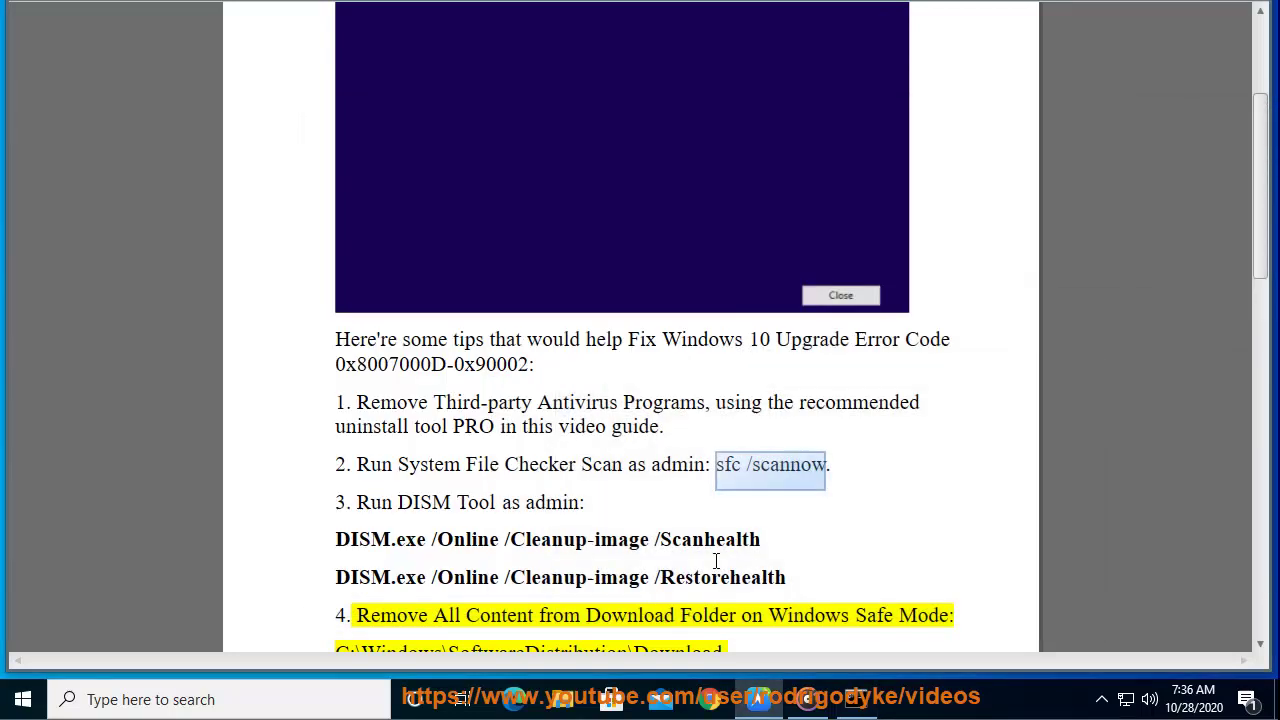
{"action": "left_click_drag", "start_coordinate": [777, 537], "coordinate": [338, 541]}
{"action": "left_click", "coordinate": [803, 577], "text": "shift"}
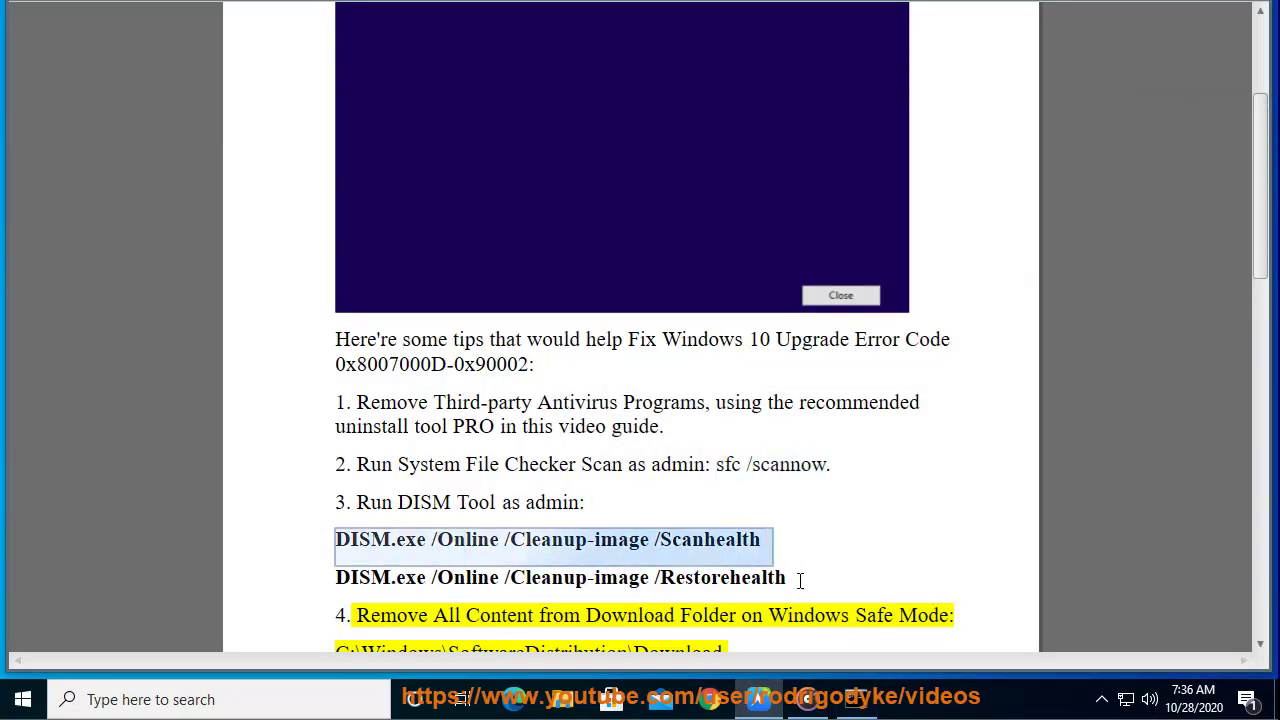
{"action": "left_click", "coordinate": [435, 572]}
{"action": "triple_click", "coordinate": [435, 574]}
{"action": "left_click", "coordinate": [436, 548]}
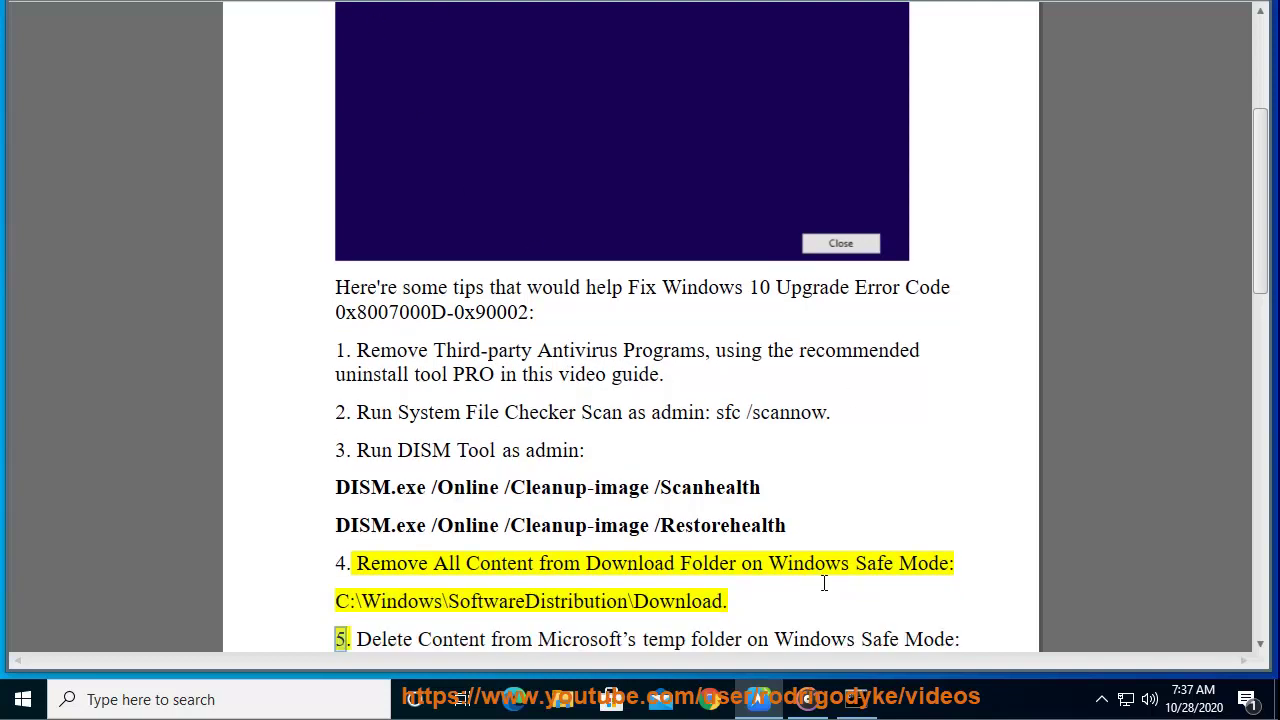
Copy the phrase 'Windows Safe Mode' from tip 4
{"action": "left_click_drag", "start_coordinate": [945, 562], "coordinate": [771, 563]}
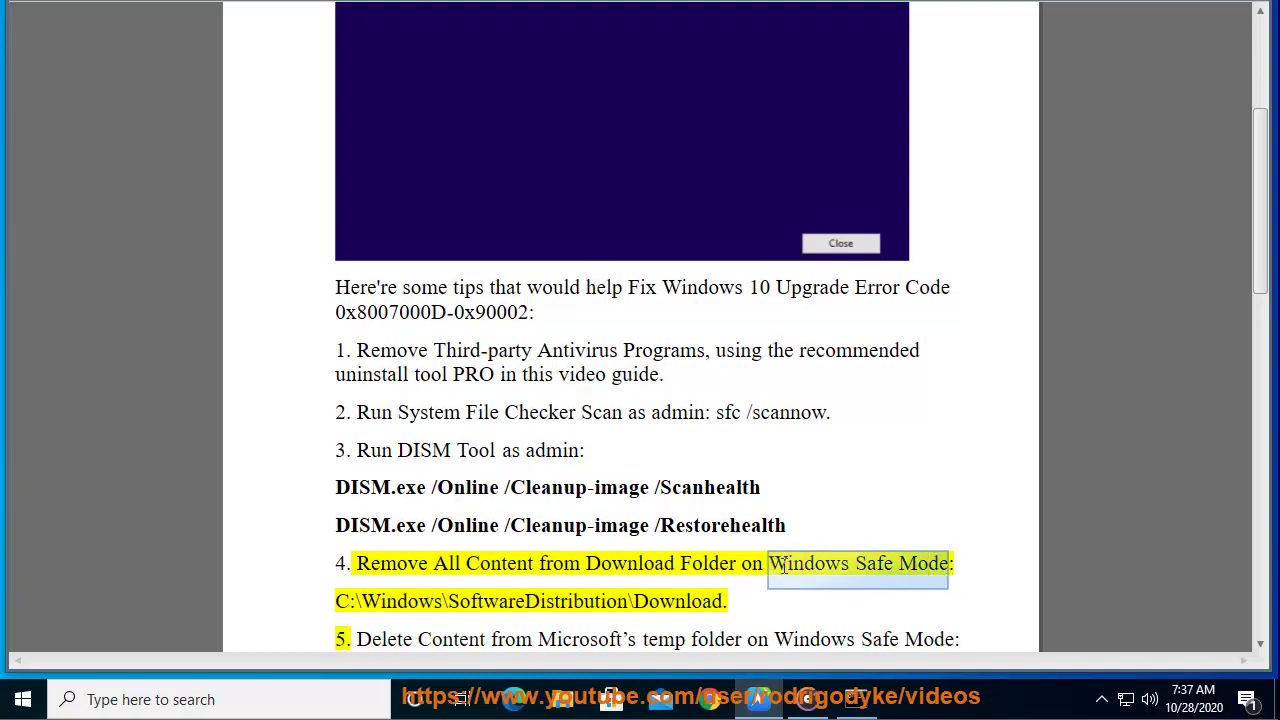
{"action": "right_click", "coordinate": [784, 565]}
{"action": "left_click", "coordinate": [835, 391]}
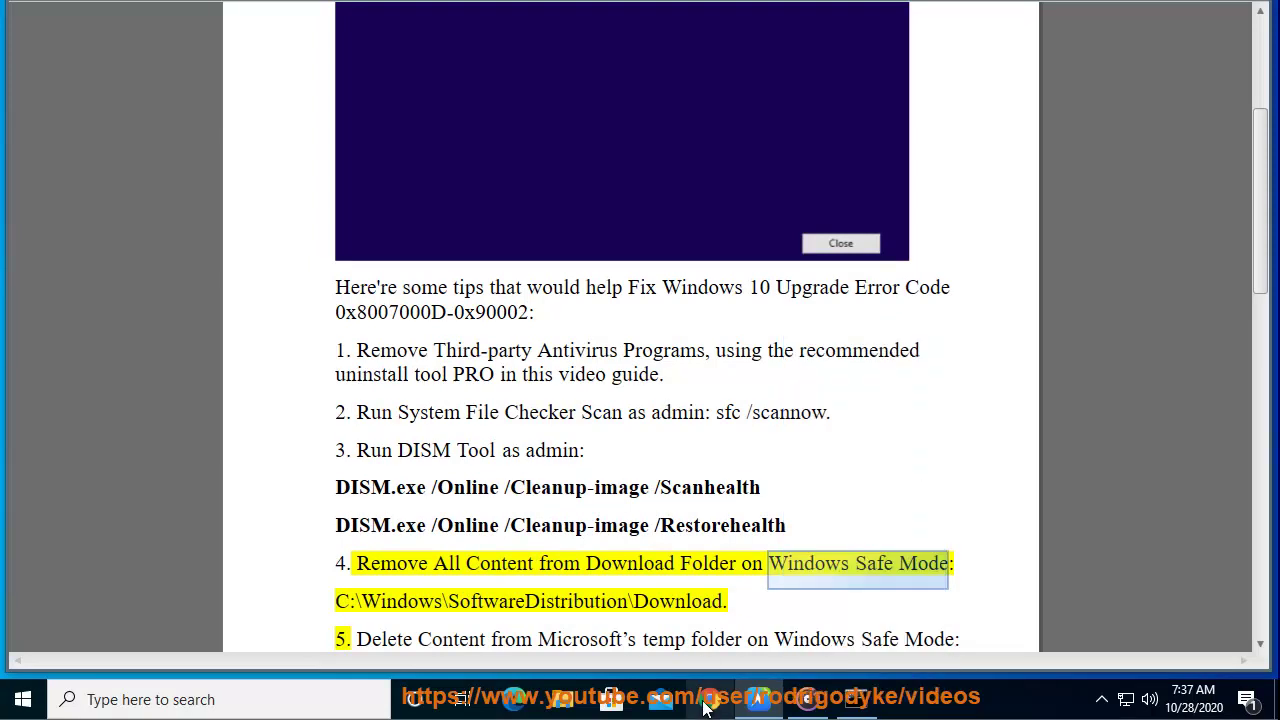
Search Google in Chrome for 'Windows Safe Mode' and highlight the Microsoft Support result's title
{"action": "left_click", "coordinate": [706, 706]}
{"action": "right_click", "coordinate": [292, 93]}
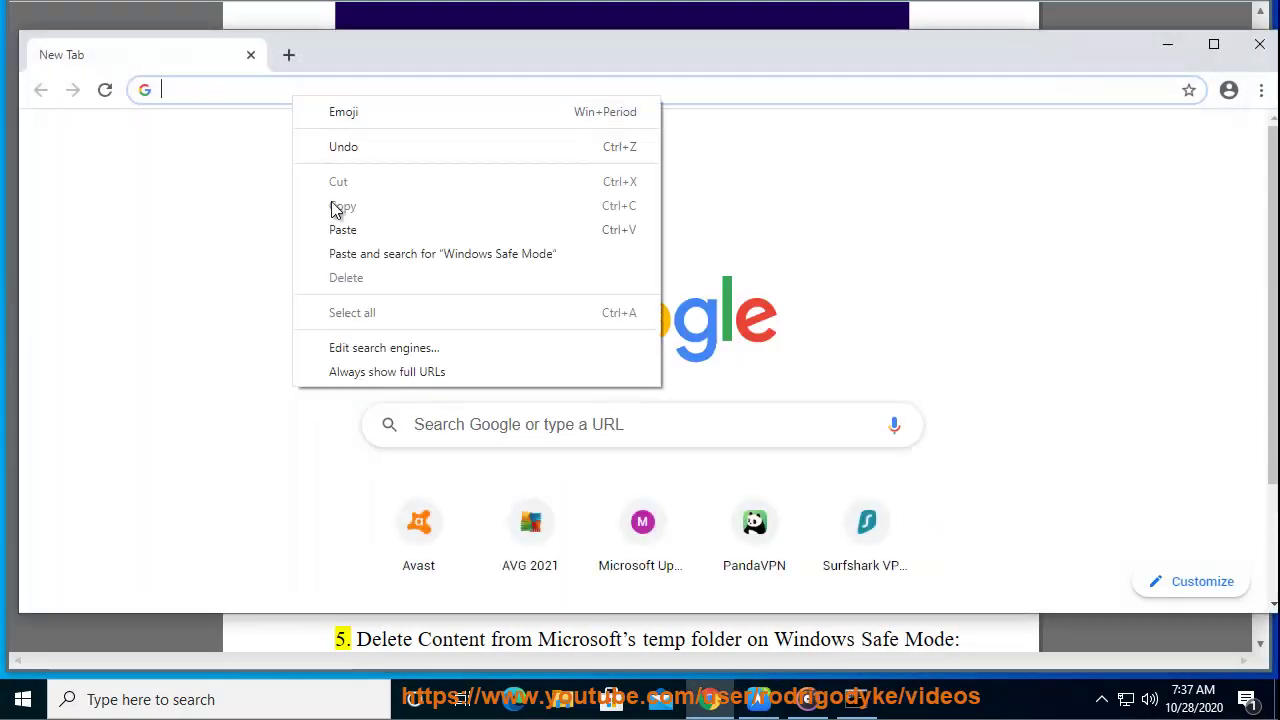
{"action": "left_click", "coordinate": [337, 254]}
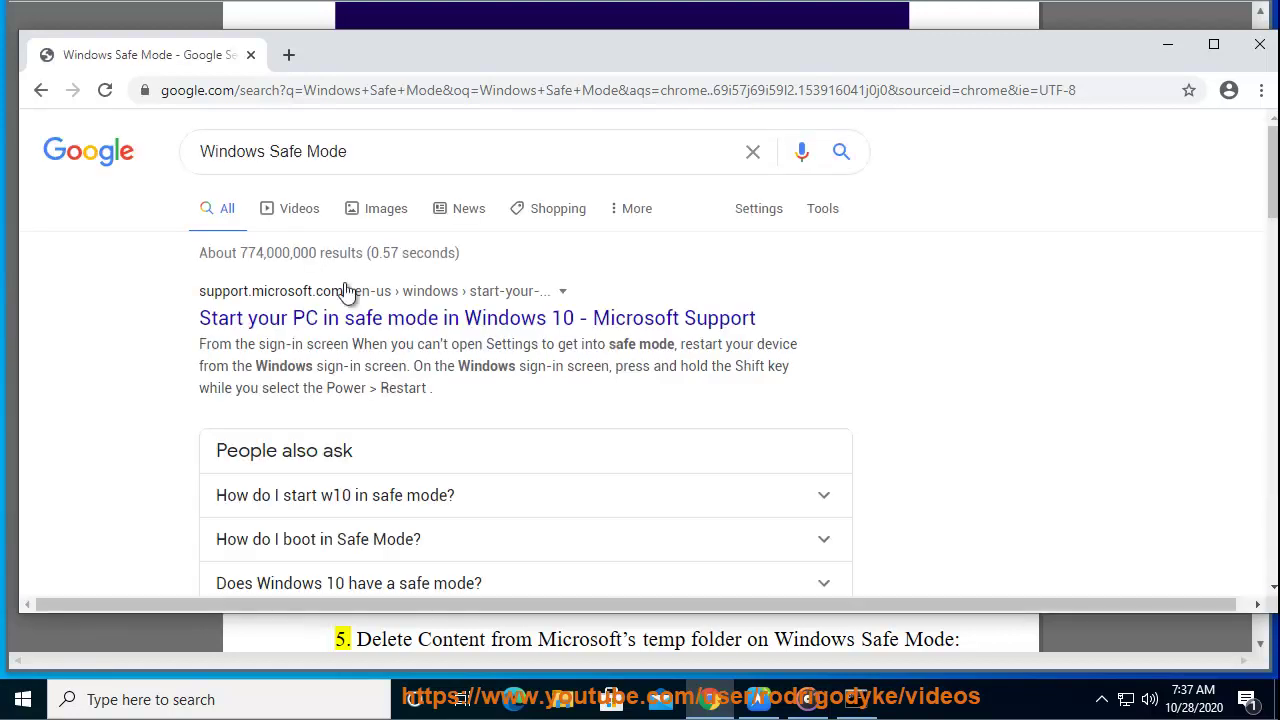
{"action": "left_click_drag", "start_coordinate": [777, 328], "coordinate": [200, 331]}
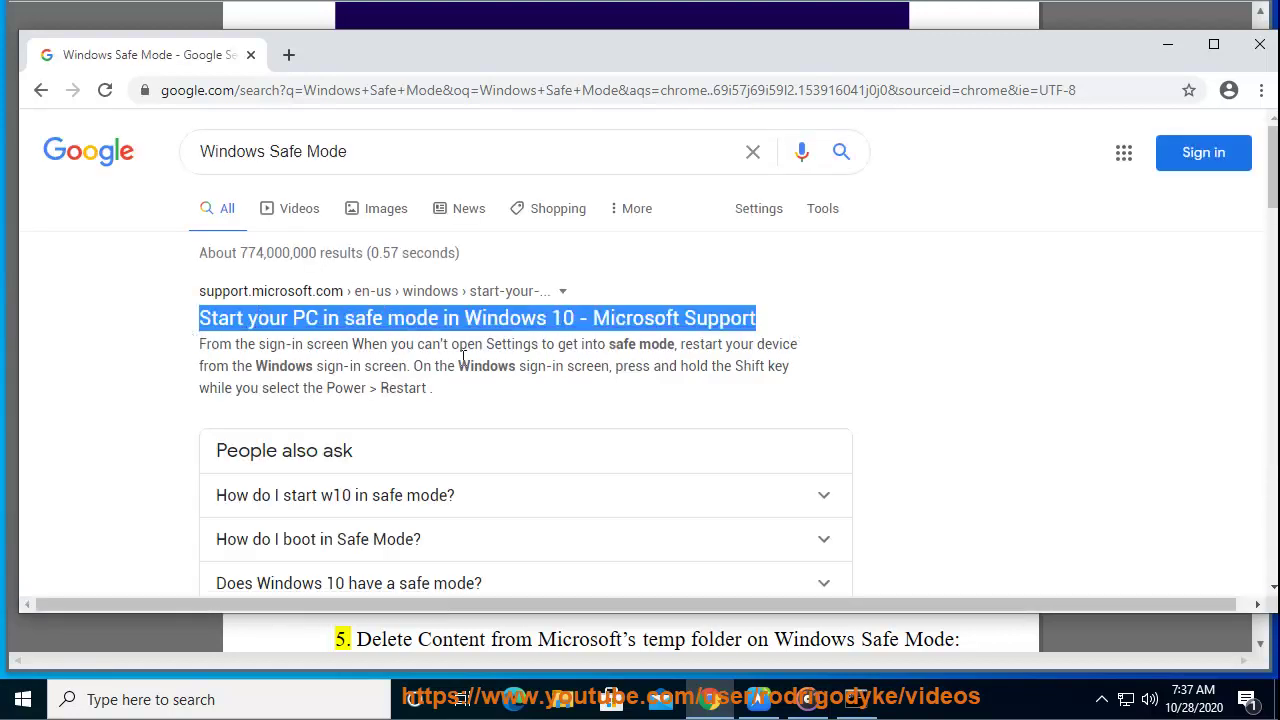
Back in the article, copy the C:\Windows\SoftwareDistribution\Download path from tip 4
{"action": "left_click", "coordinate": [1168, 44]}
{"action": "left_click", "coordinate": [787, 552]}
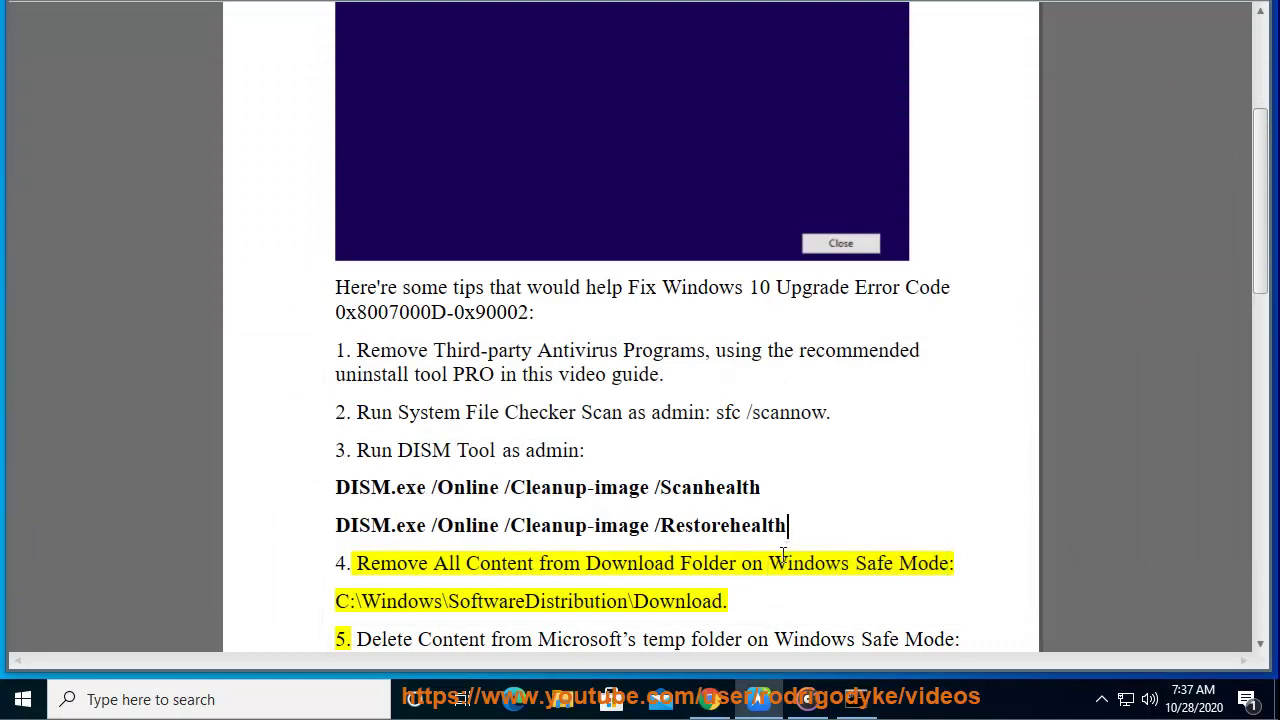
{"action": "left_click_drag", "start_coordinate": [738, 563], "coordinate": [403, 563]}
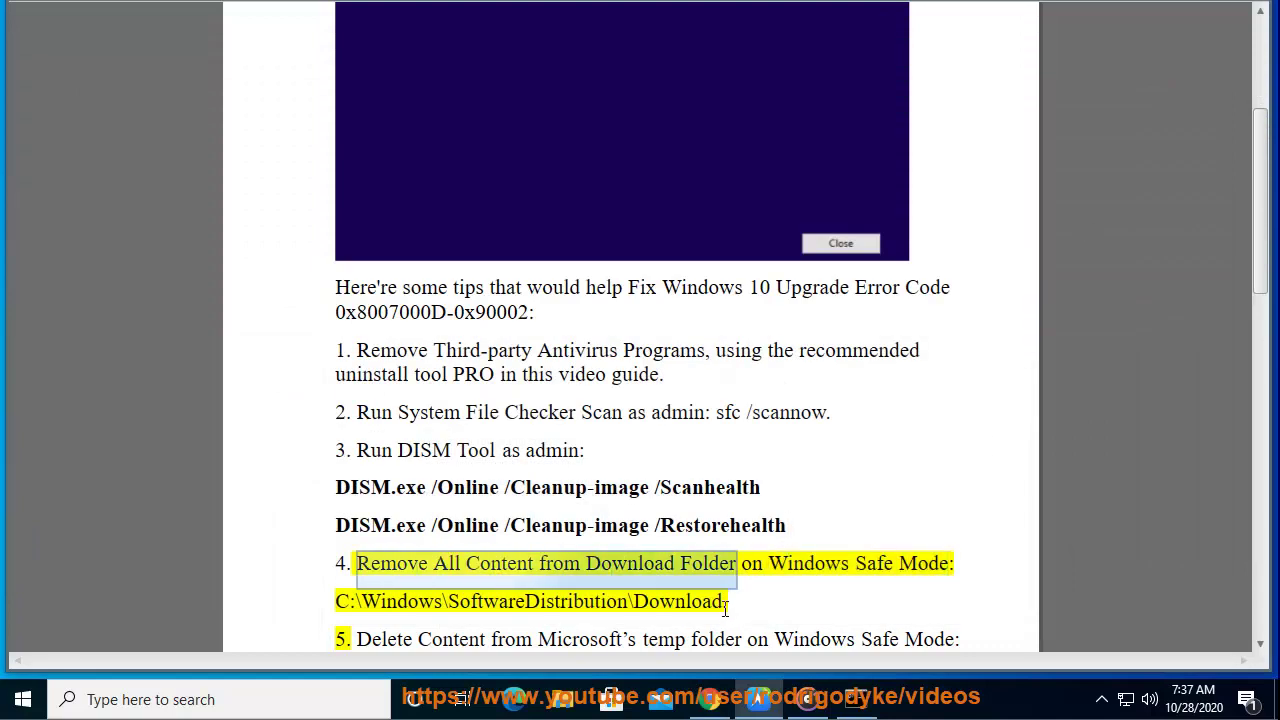
{"action": "left_click_drag", "start_coordinate": [720, 605], "coordinate": [337, 606]}
{"action": "right_click", "coordinate": [343, 602]}
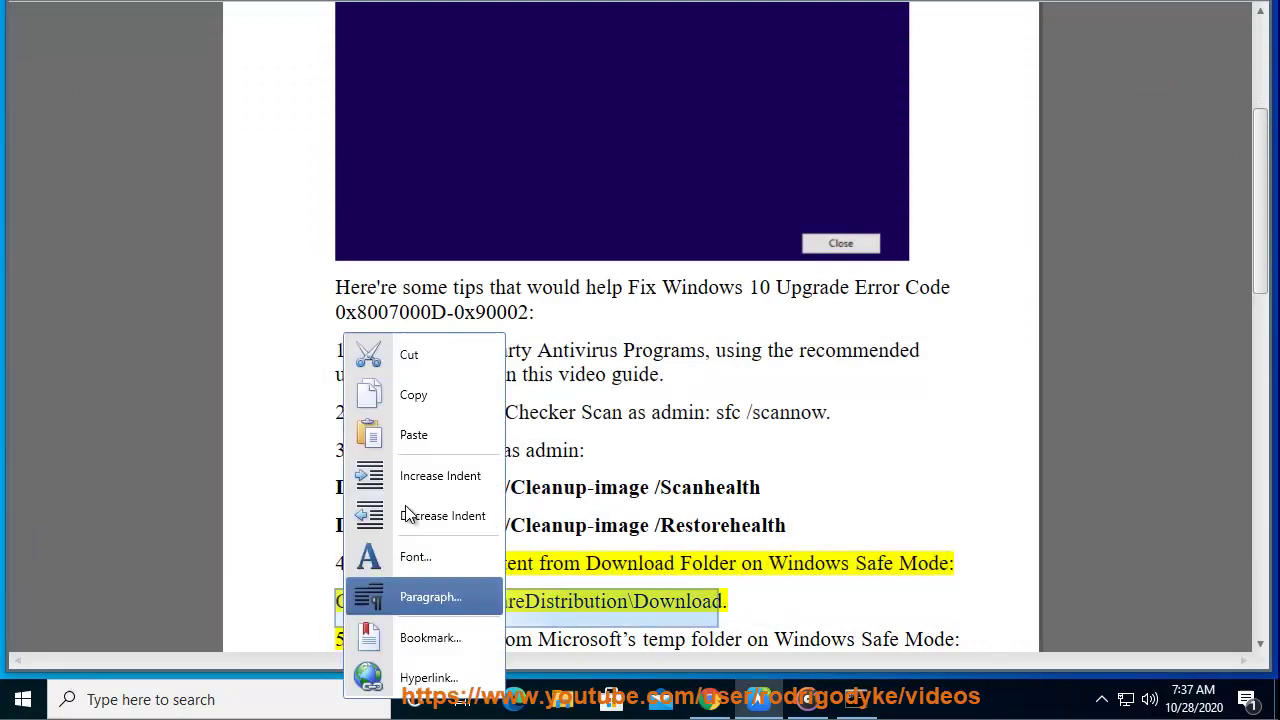
{"action": "left_click", "coordinate": [413, 395]}
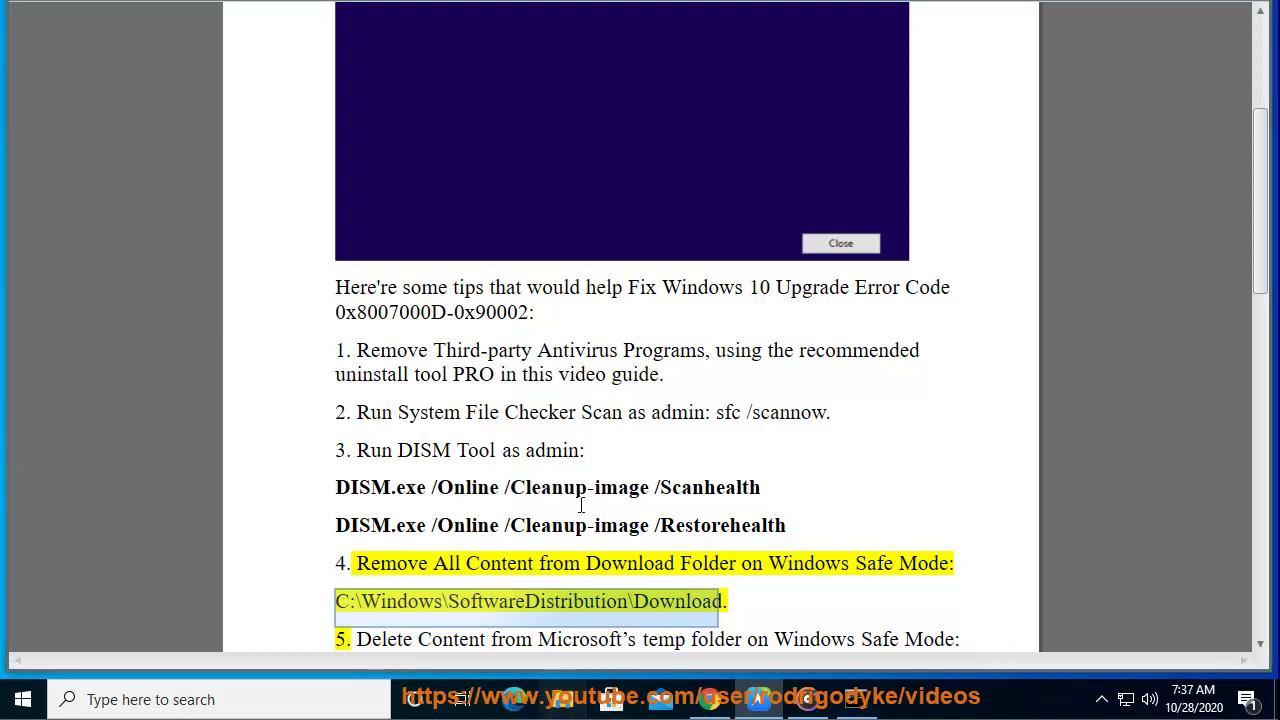
Open the Download folder in File Explorer and select all five of its items
{"action": "key", "text": "super+e"}
{"action": "left_click", "coordinate": [571, 81]}
{"action": "key", "text": "ctrl+v"}
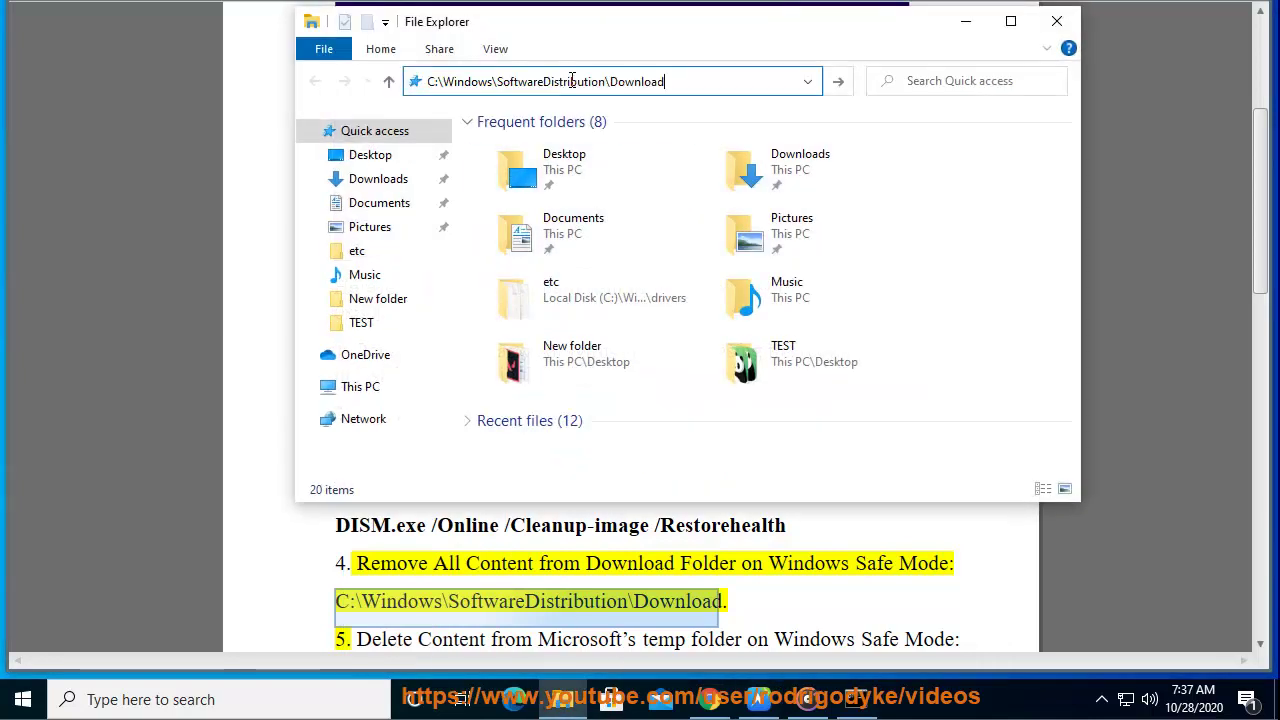
{"action": "key", "text": "Return"}
{"action": "left_click_drag", "start_coordinate": [647, 302], "coordinate": [548, 158]}
{"action": "right_click", "coordinate": [548, 157]}
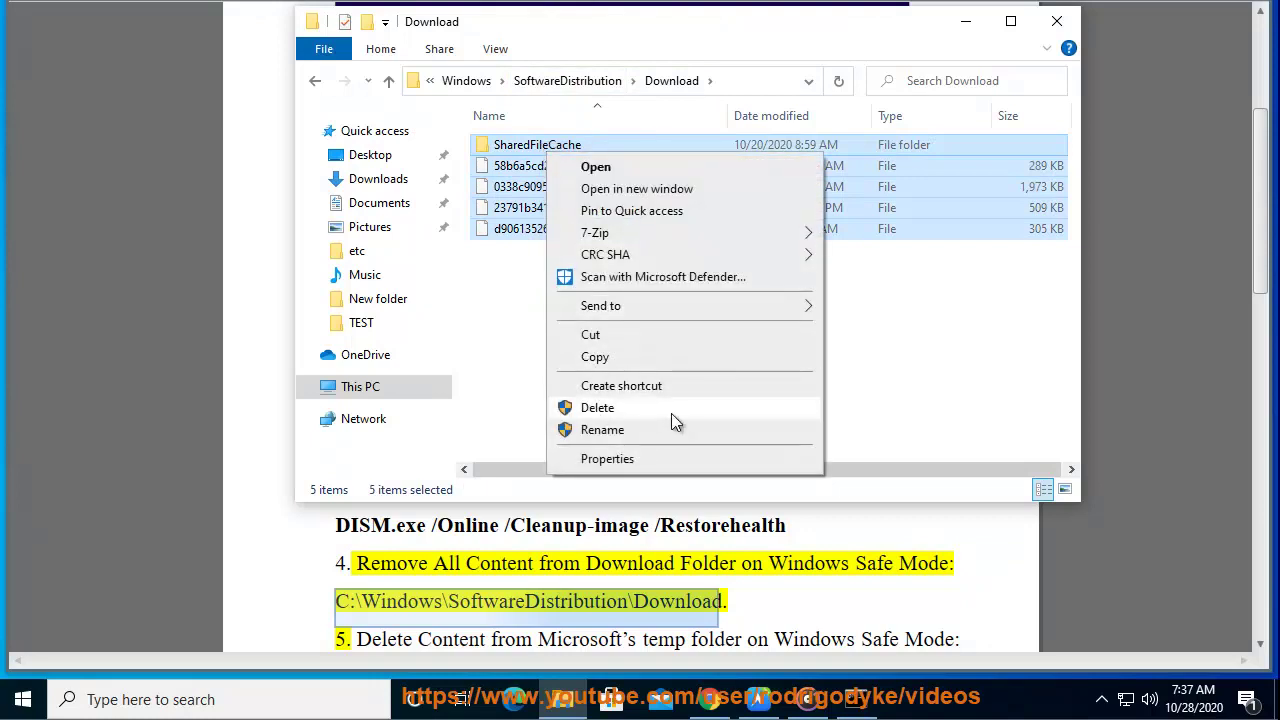
{"action": "left_click", "coordinate": [727, 588]}
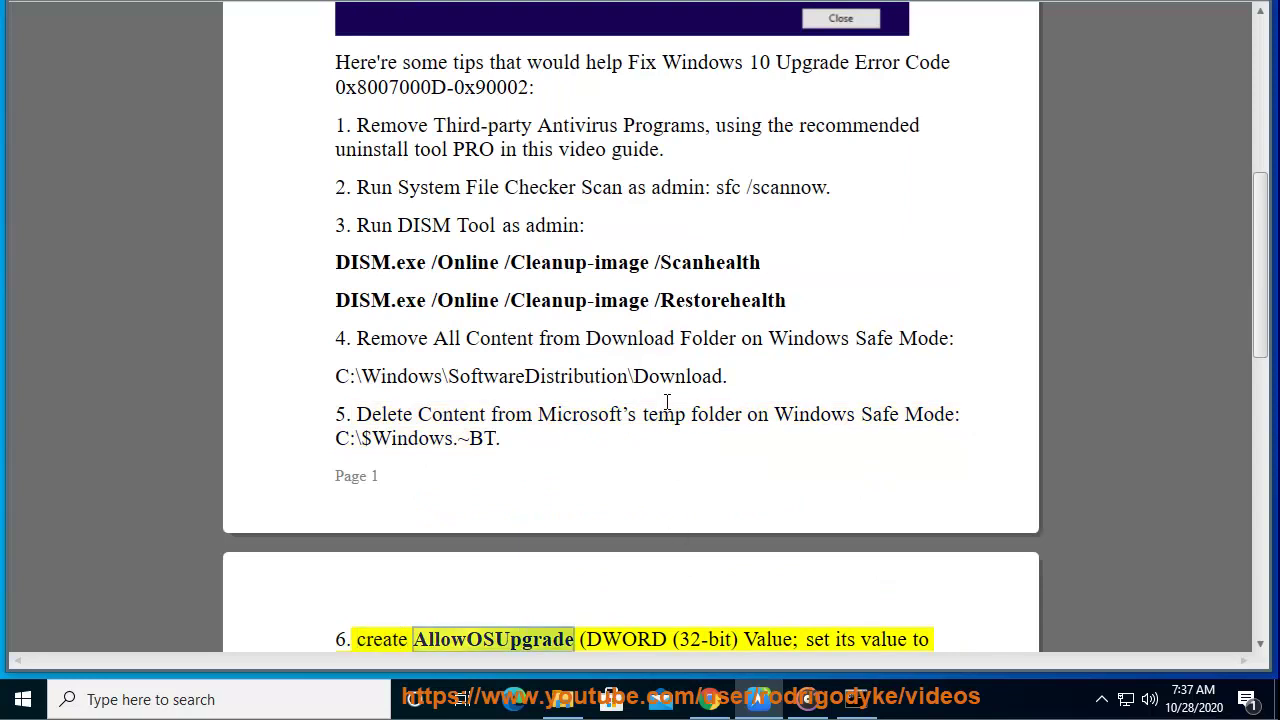
Go to C:\$Windows.~BT in File Explorer and delete the Sources folder
{"action": "left_click_drag", "start_coordinate": [499, 443], "coordinate": [314, 446]}
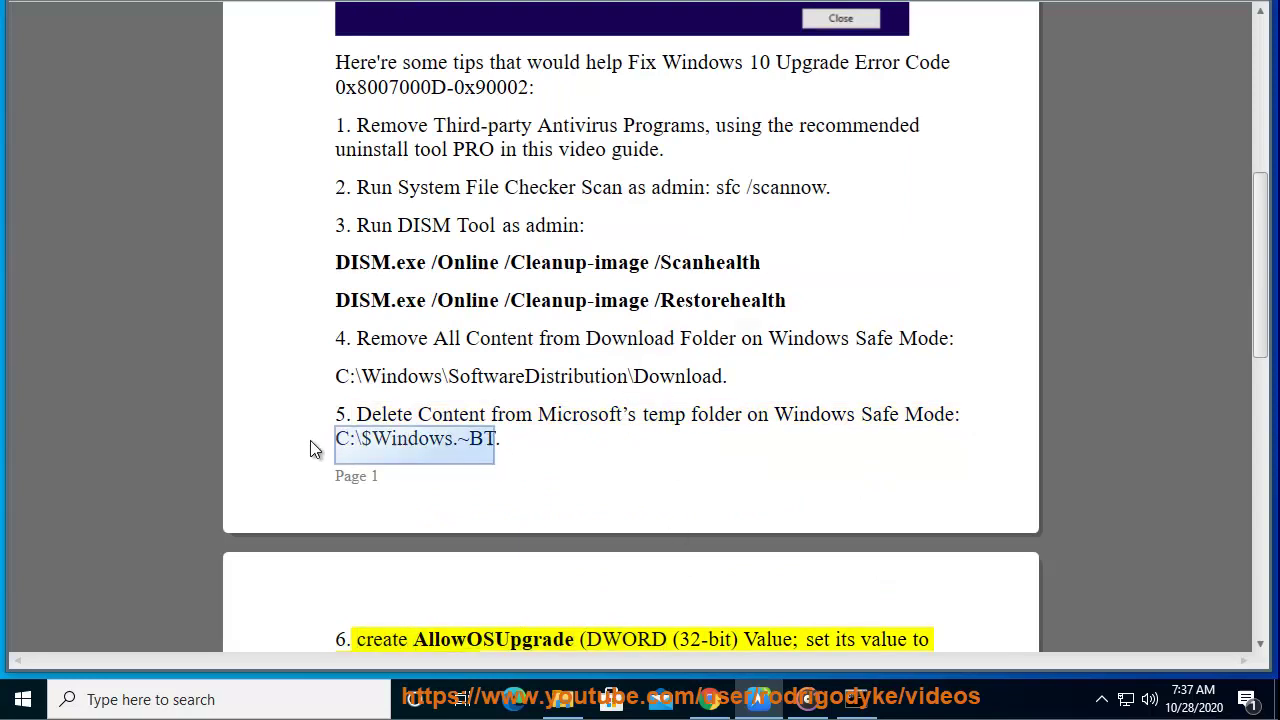
{"action": "right_click", "coordinate": [380, 440]}
{"action": "left_click", "coordinate": [421, 405]}
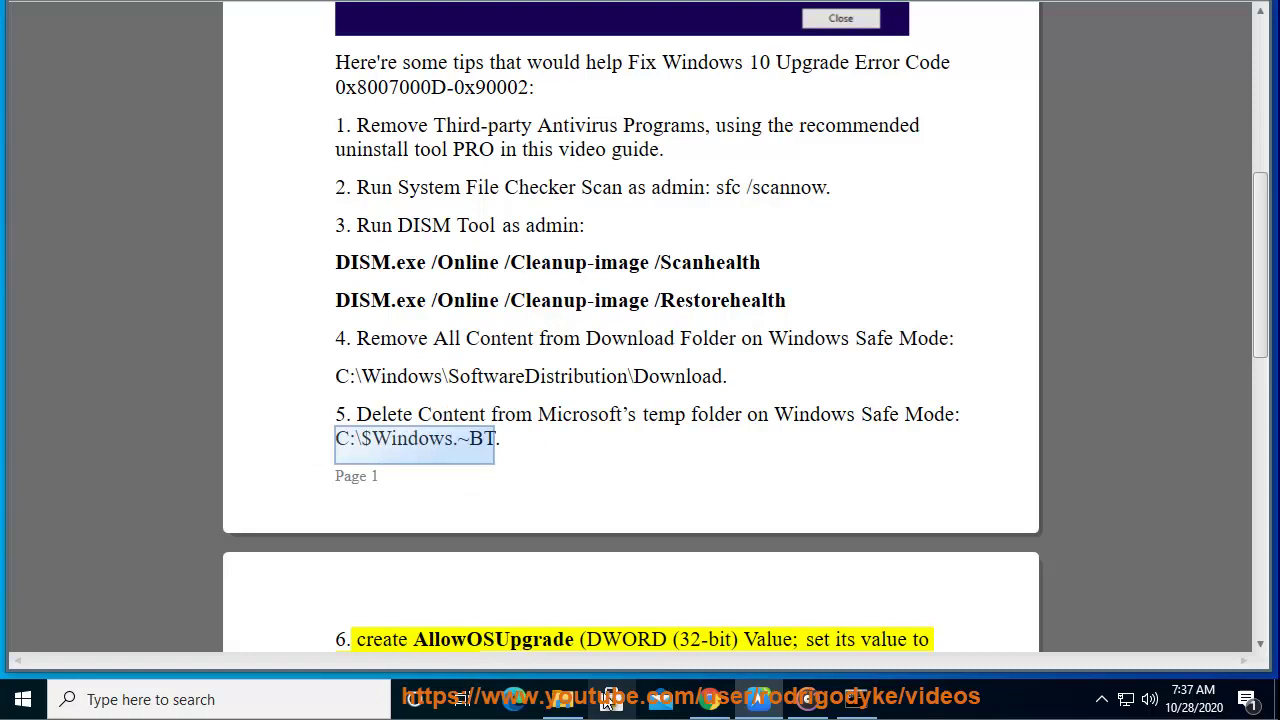
{"action": "left_click", "coordinate": [562, 699]}
{"action": "left_click", "coordinate": [731, 79]}
{"action": "key", "text": "ctrl+v"}
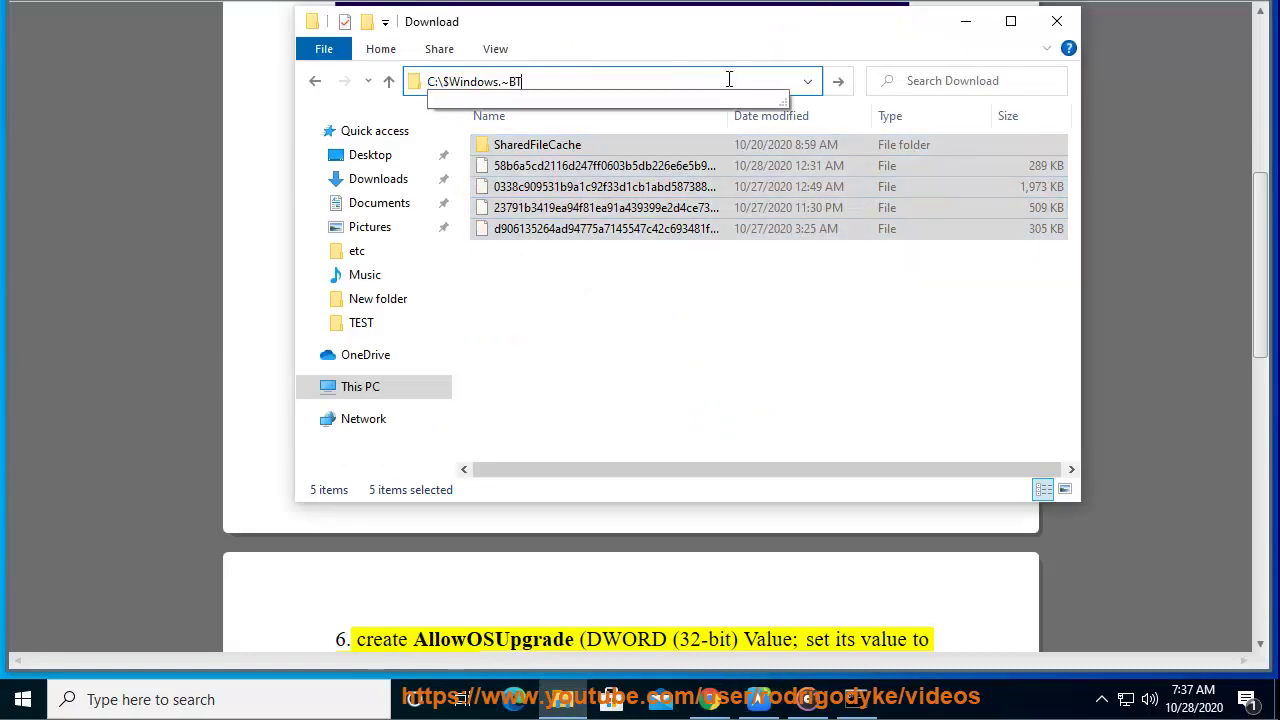
{"action": "key", "text": "Return"}
{"action": "left_click", "coordinate": [514, 149]}
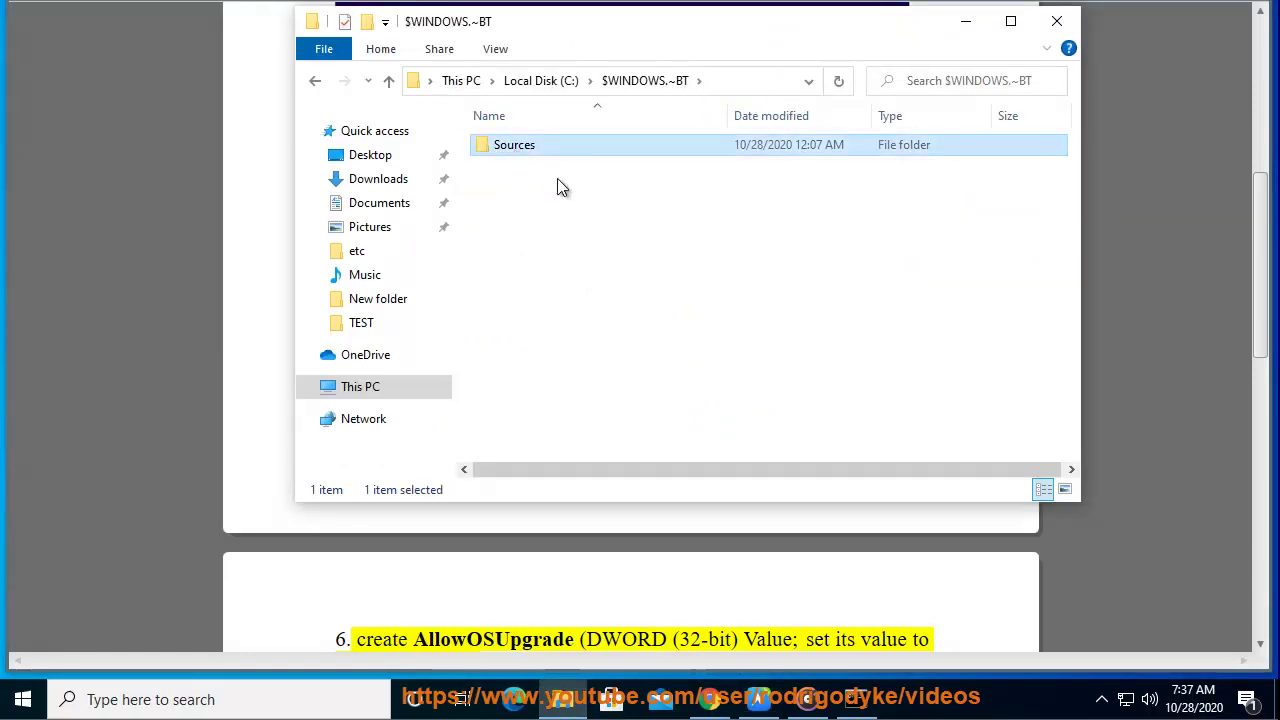
{"action": "right_click", "coordinate": [518, 150]}
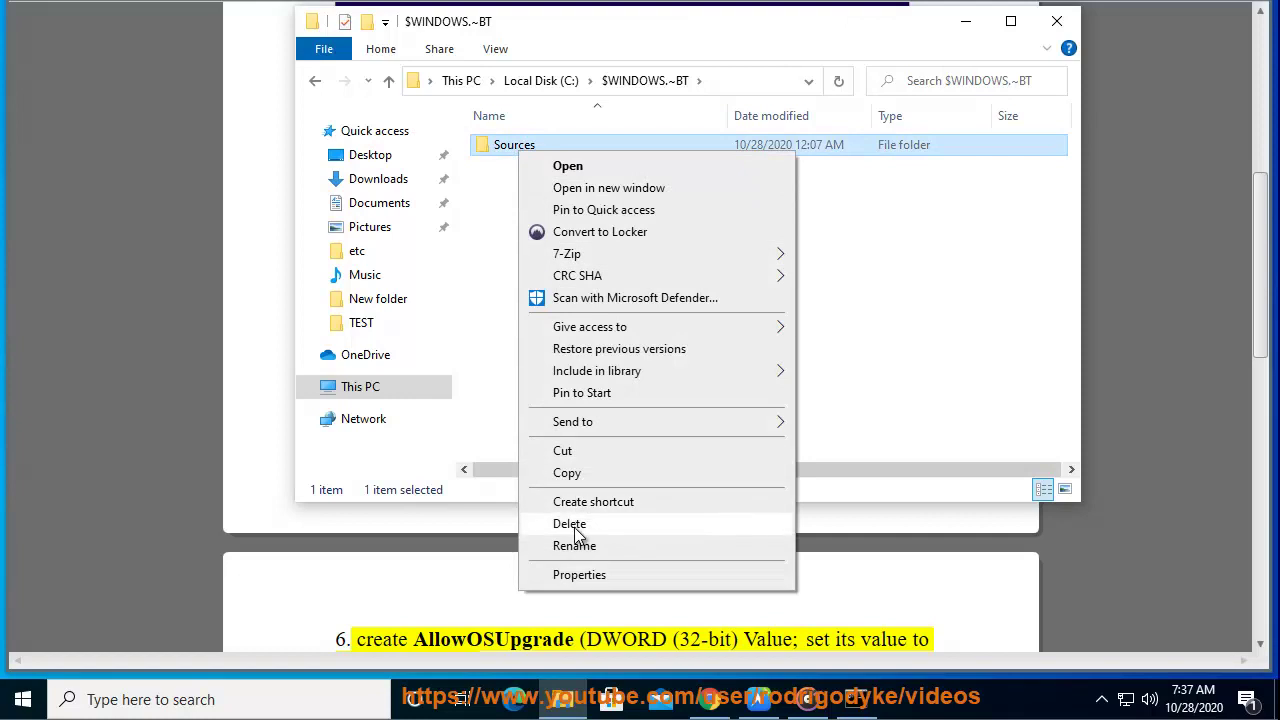
{"action": "left_click", "coordinate": [625, 533]}
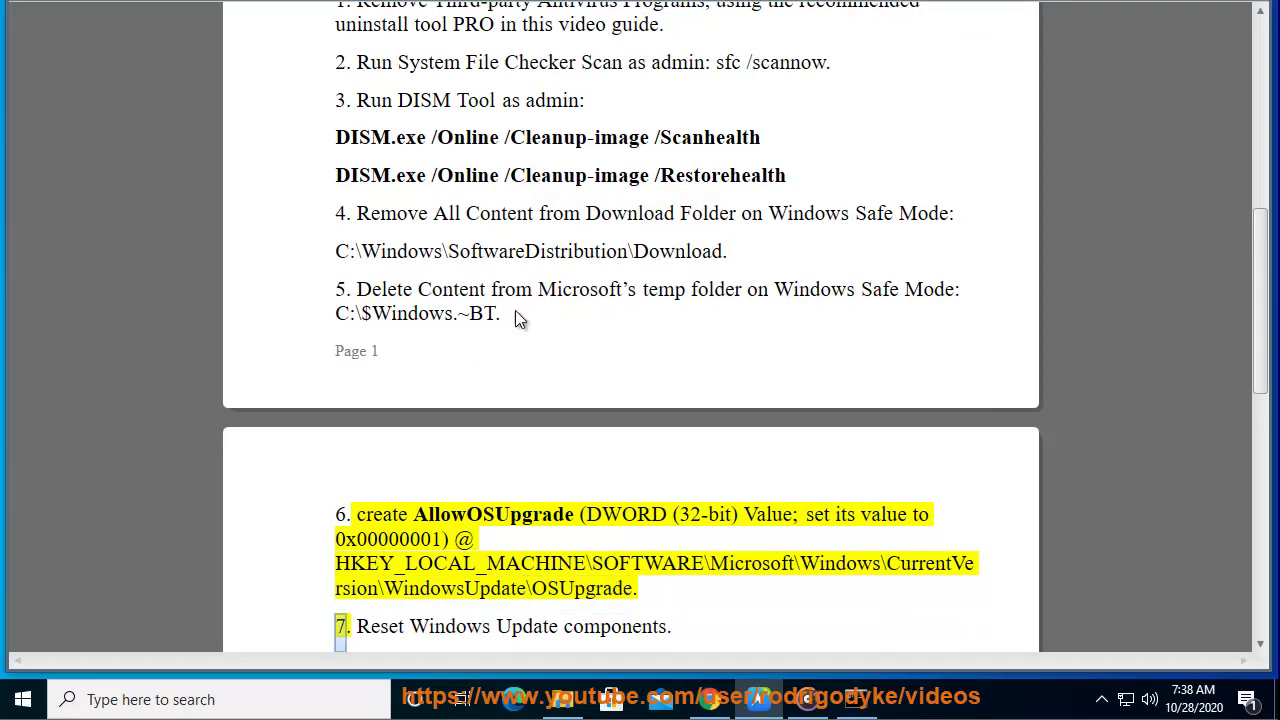
Copy tip 6's registry path and launch Registry Editor via Run with REGEDIT
{"action": "left_click_drag", "start_coordinate": [630, 590], "coordinate": [336, 563]}
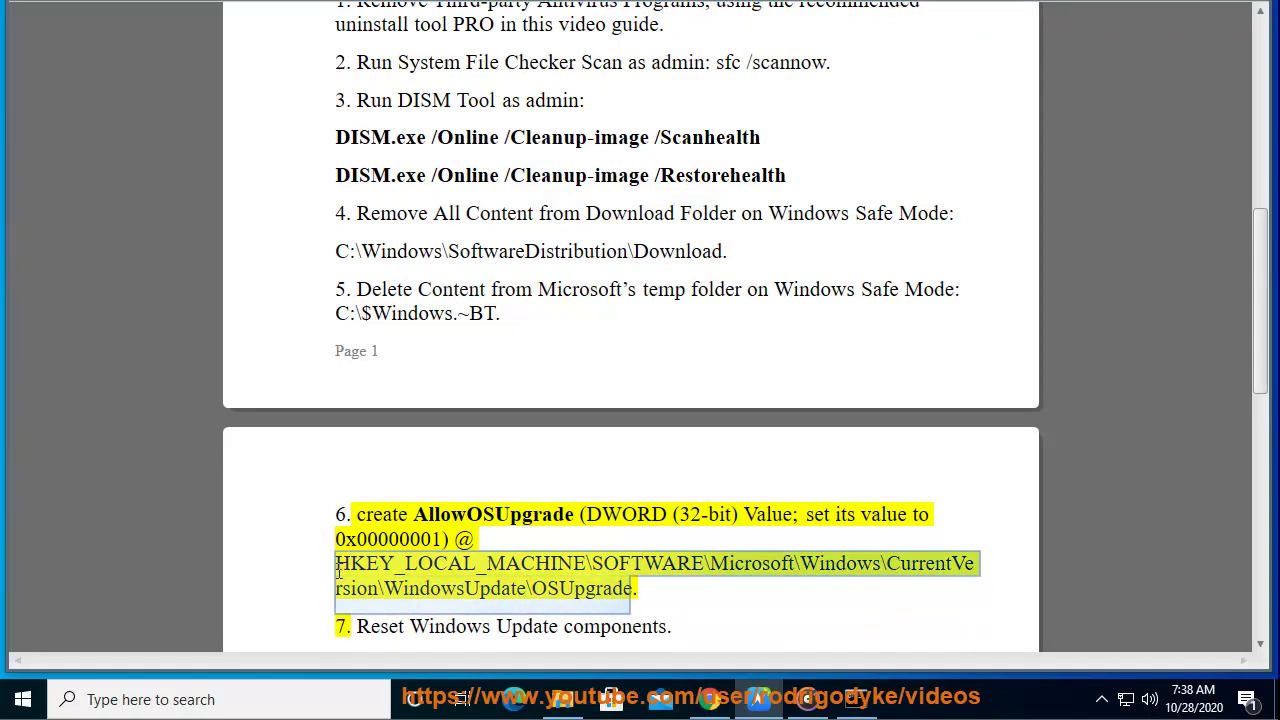
{"action": "right_click", "coordinate": [368, 565]}
{"action": "left_click", "coordinate": [423, 396]}
{"action": "key", "text": "super+r"}
{"action": "left_click", "coordinate": [388, 573]}
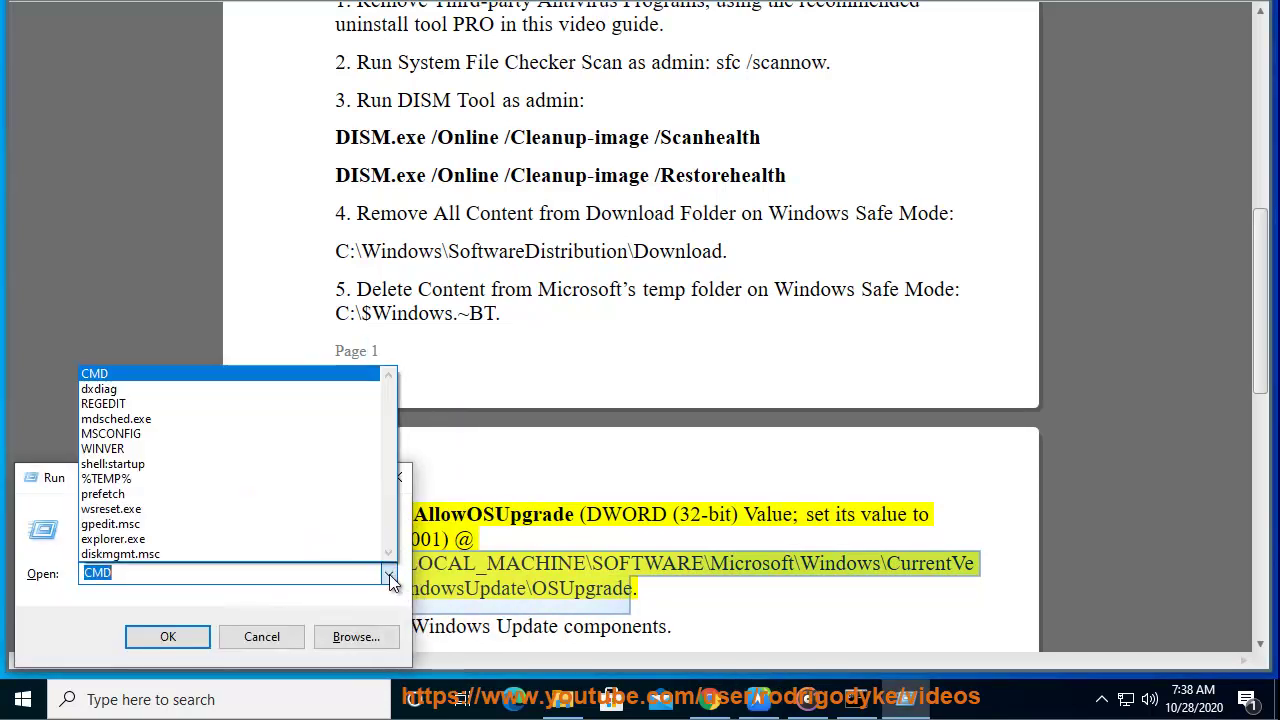
{"action": "left_click", "coordinate": [255, 404]}
{"action": "left_click", "coordinate": [168, 636]}
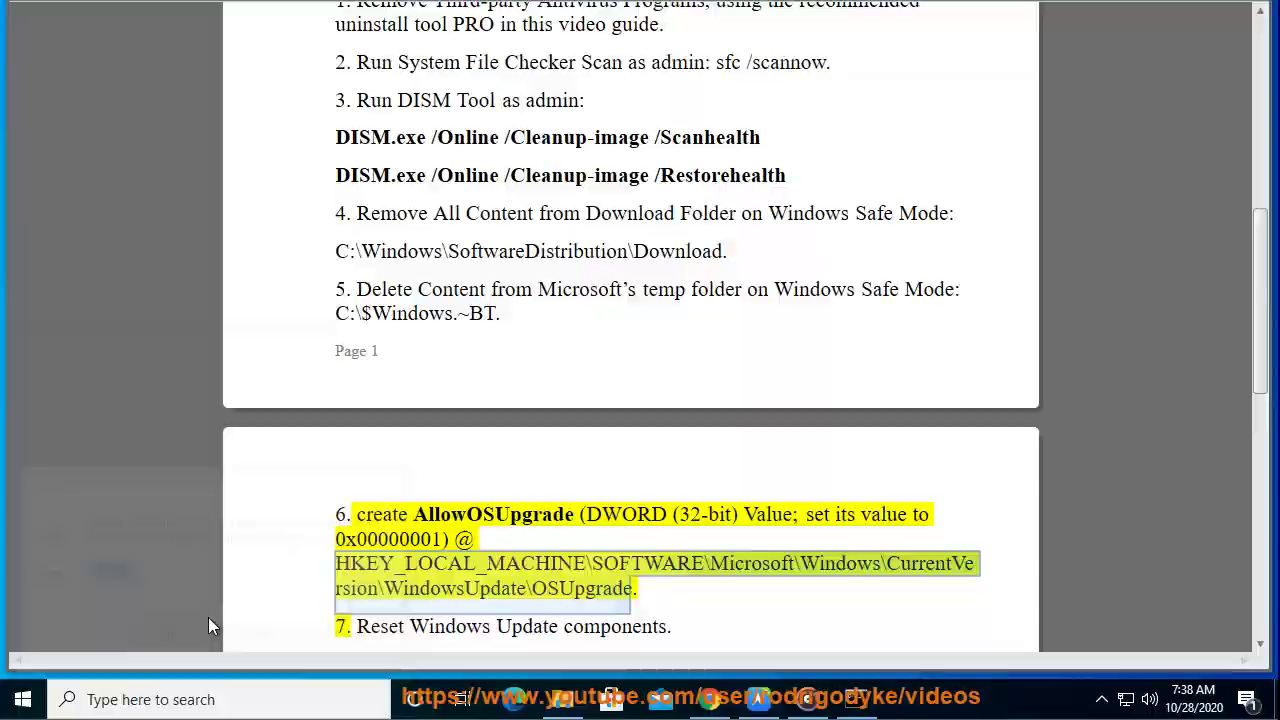
{"action": "left_click", "coordinate": [537, 437]}
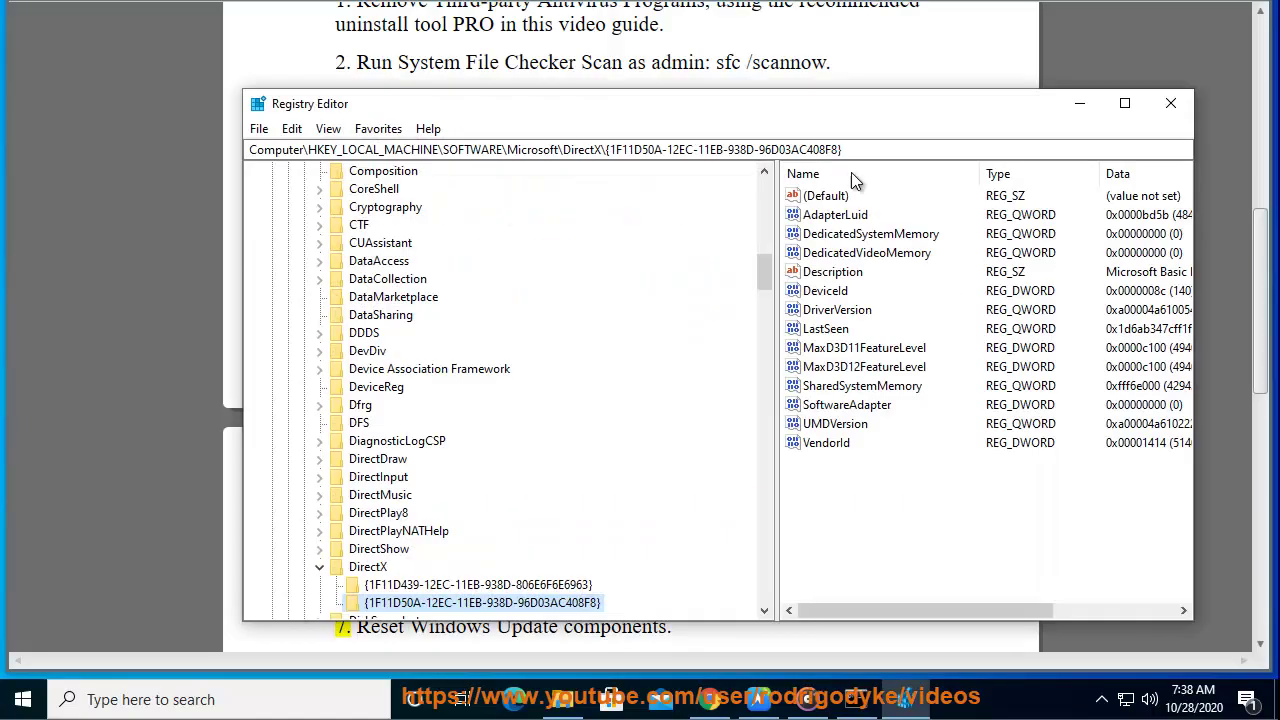
Navigate Registry Editor to HKEY_LOCAL_MACHINE\...\CurrentVersion\WindowsUpdate by pasting the path
{"action": "left_click", "coordinate": [851, 150]}
{"action": "key", "text": "ctrl+v"}
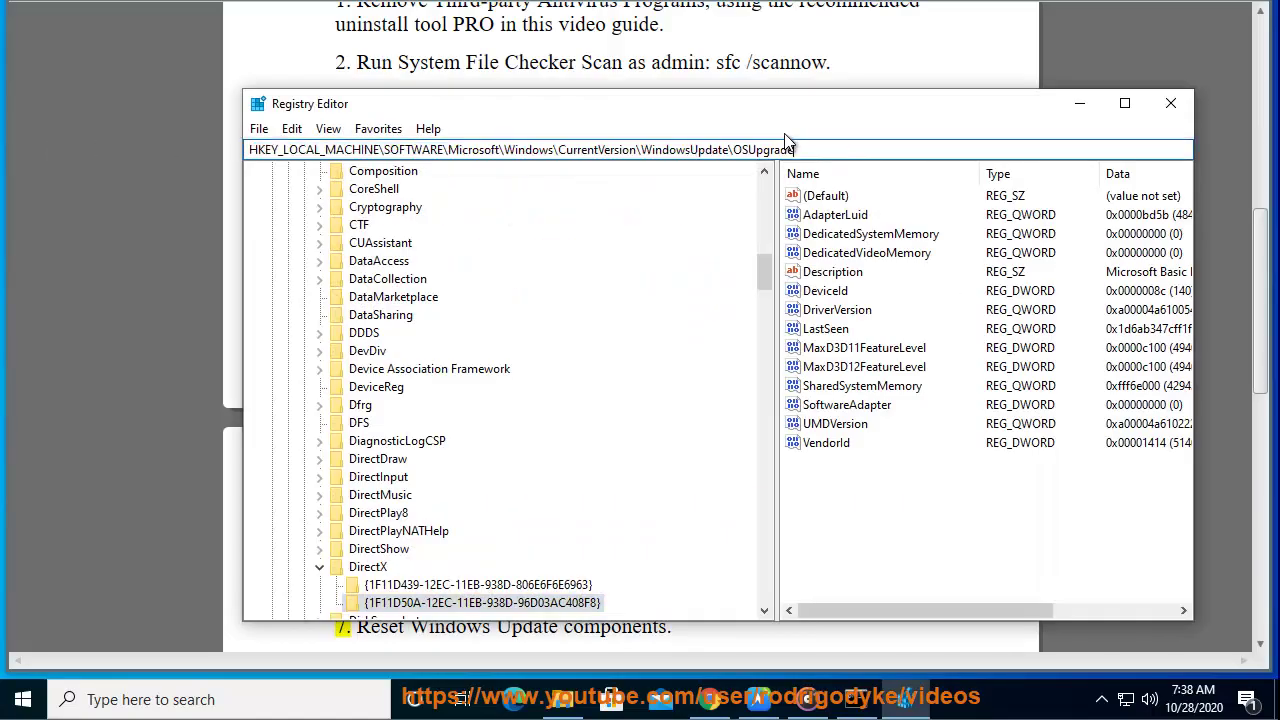
{"action": "key", "text": "Return"}
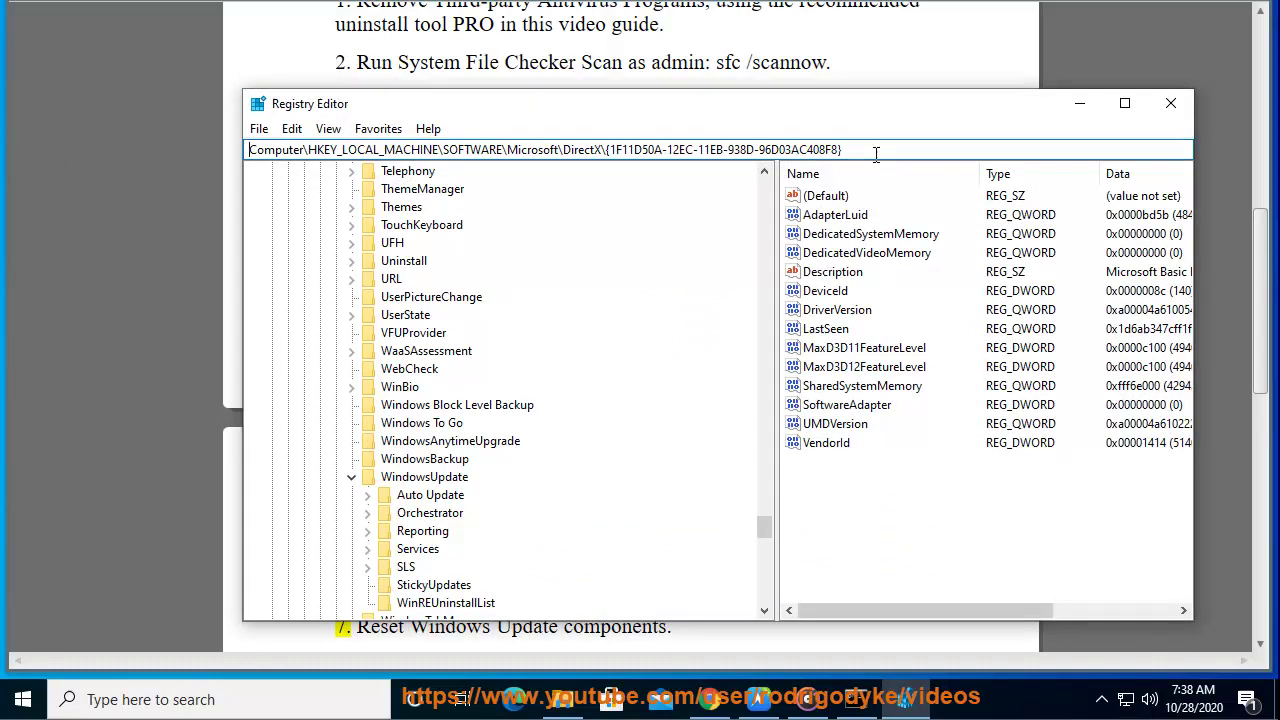
{"action": "left_click", "coordinate": [806, 149]}
{"action": "key", "text": "ctrl+v"}
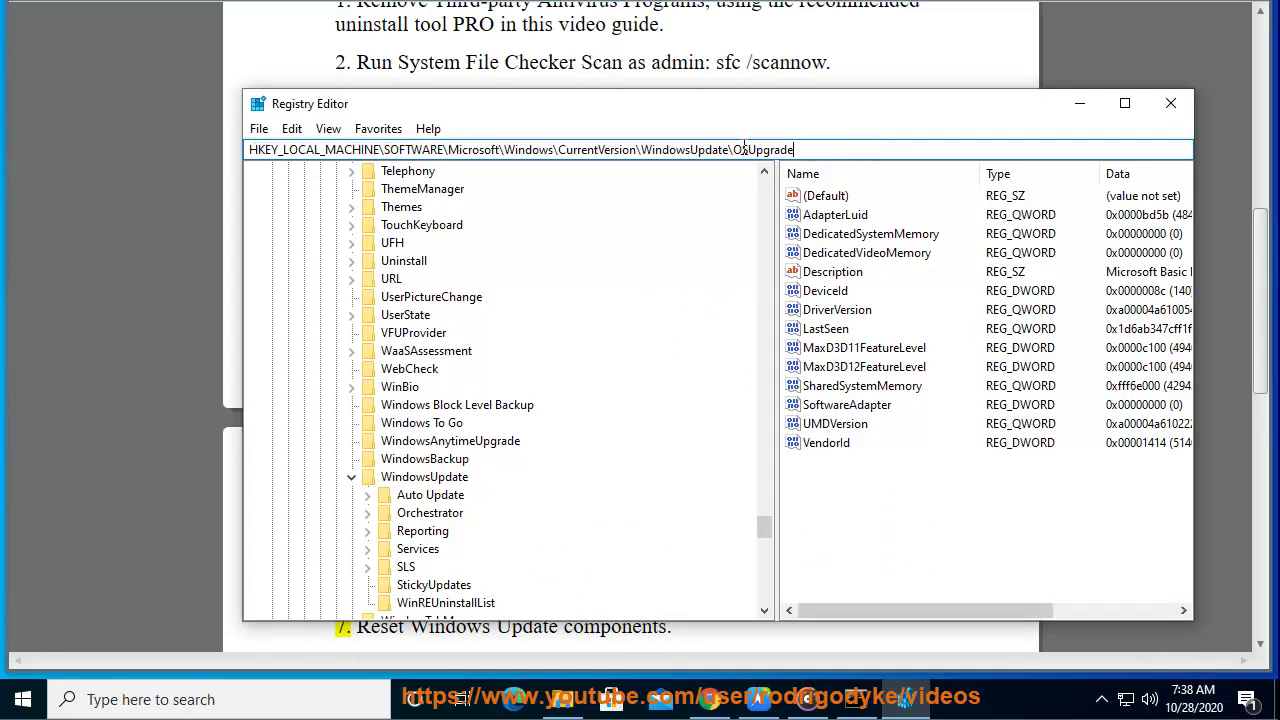
{"action": "left_click_drag", "start_coordinate": [735, 149], "coordinate": [921, 149]}
{"action": "key", "text": "BackSpace"}
{"action": "key", "text": "Return"}
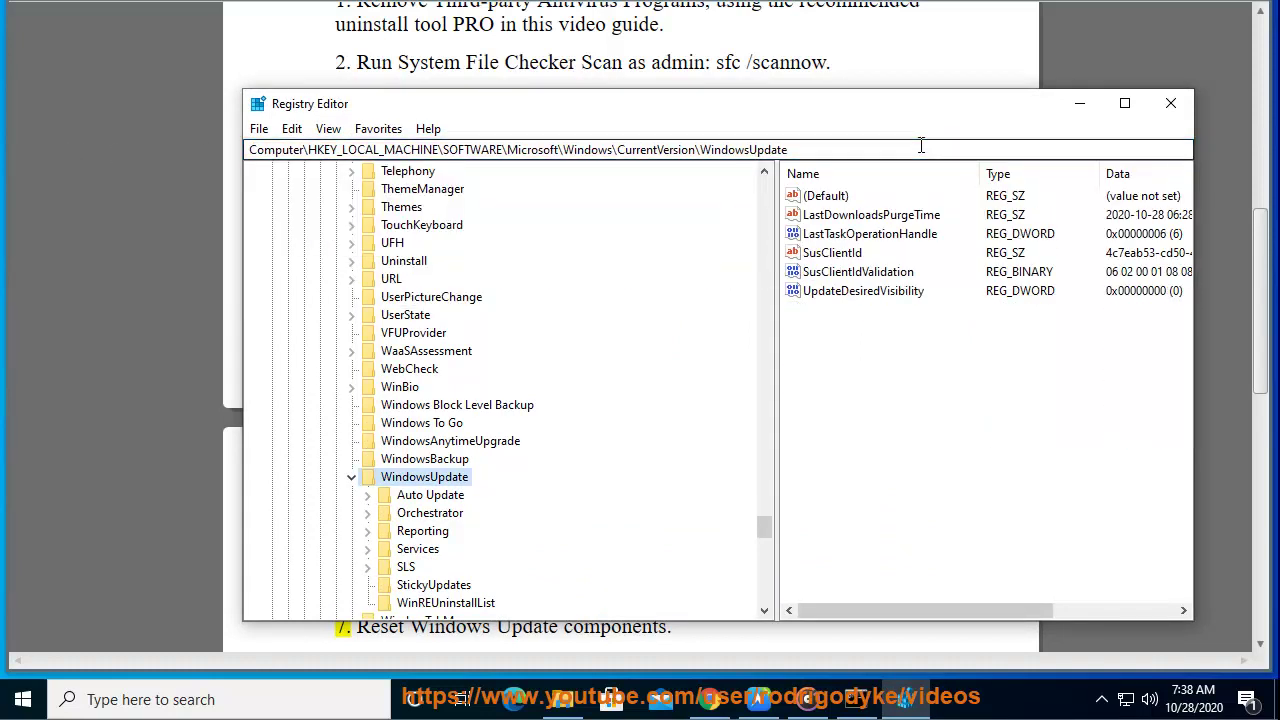
Create a new key under WindowsUpdate and name it OSUpgrade
{"action": "right_click", "coordinate": [455, 484]}
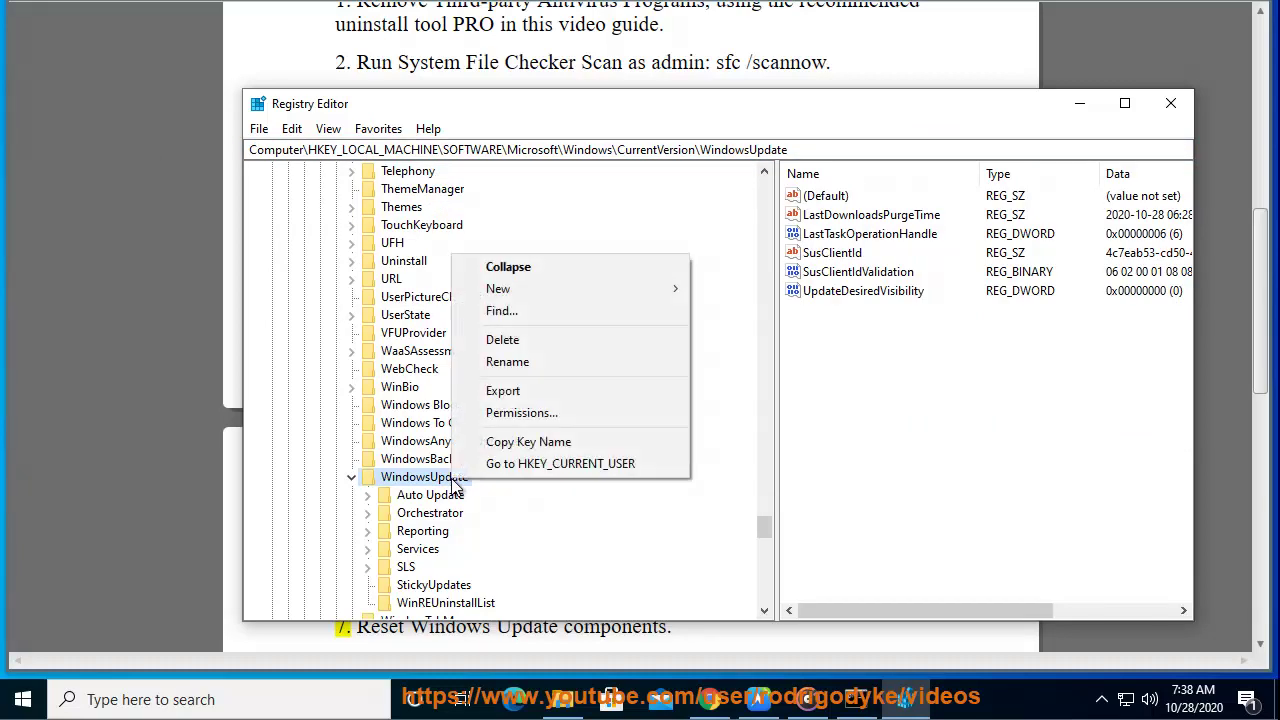
{"action": "mouse_move", "coordinate": [680, 288]}
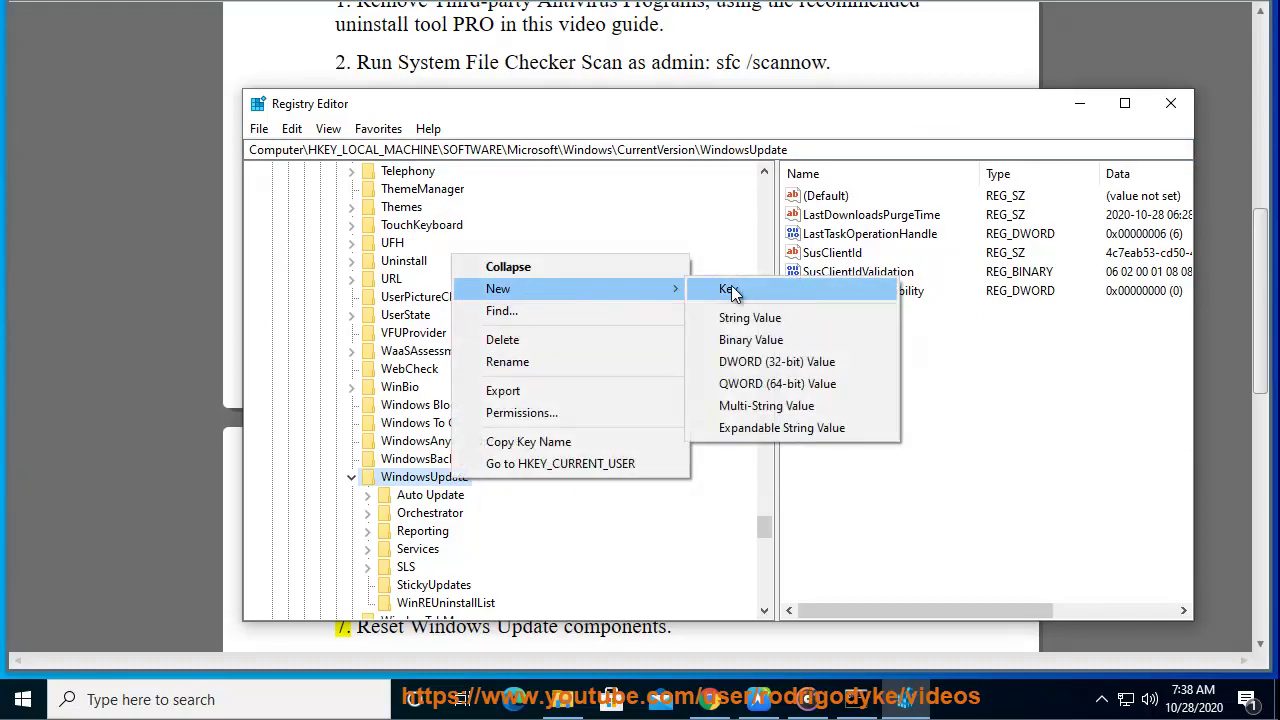
{"action": "left_click", "coordinate": [747, 285]}
{"action": "left_click", "coordinate": [166, 558]}
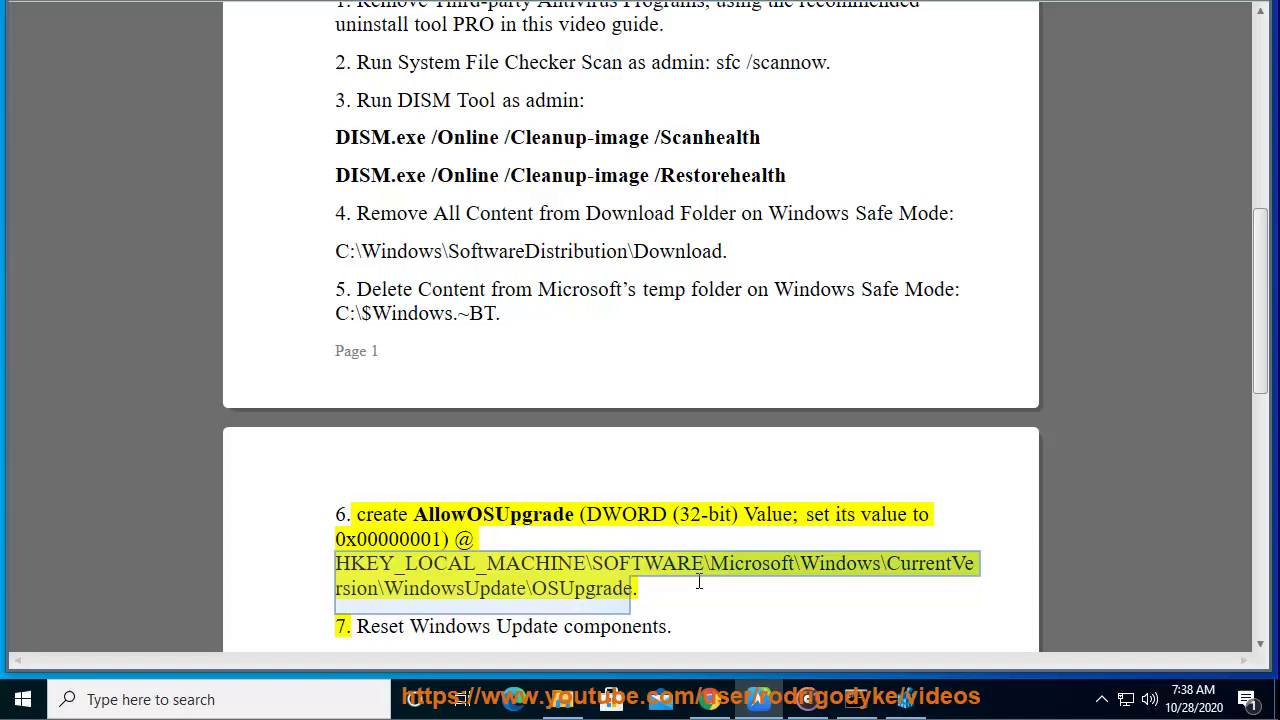
{"action": "double_click", "coordinate": [573, 590]}
{"action": "right_click", "coordinate": [578, 590]}
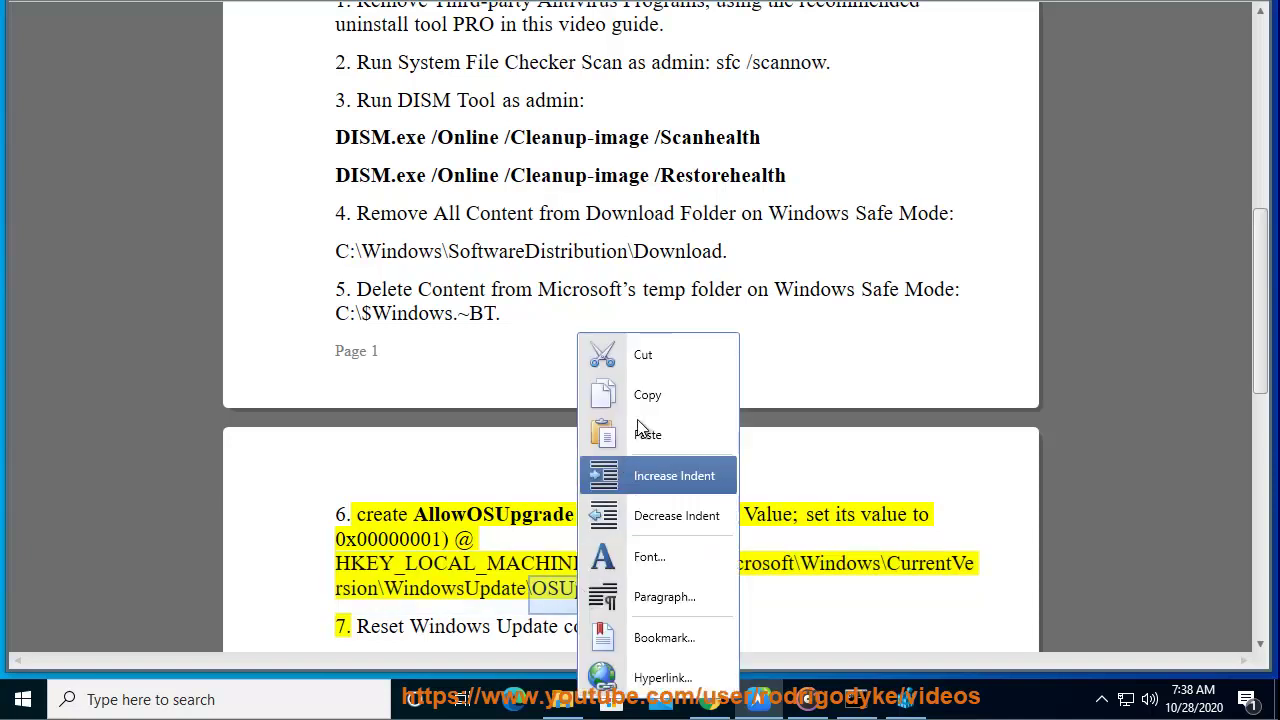
{"action": "left_click", "coordinate": [632, 393]}
{"action": "left_click", "coordinate": [905, 699]}
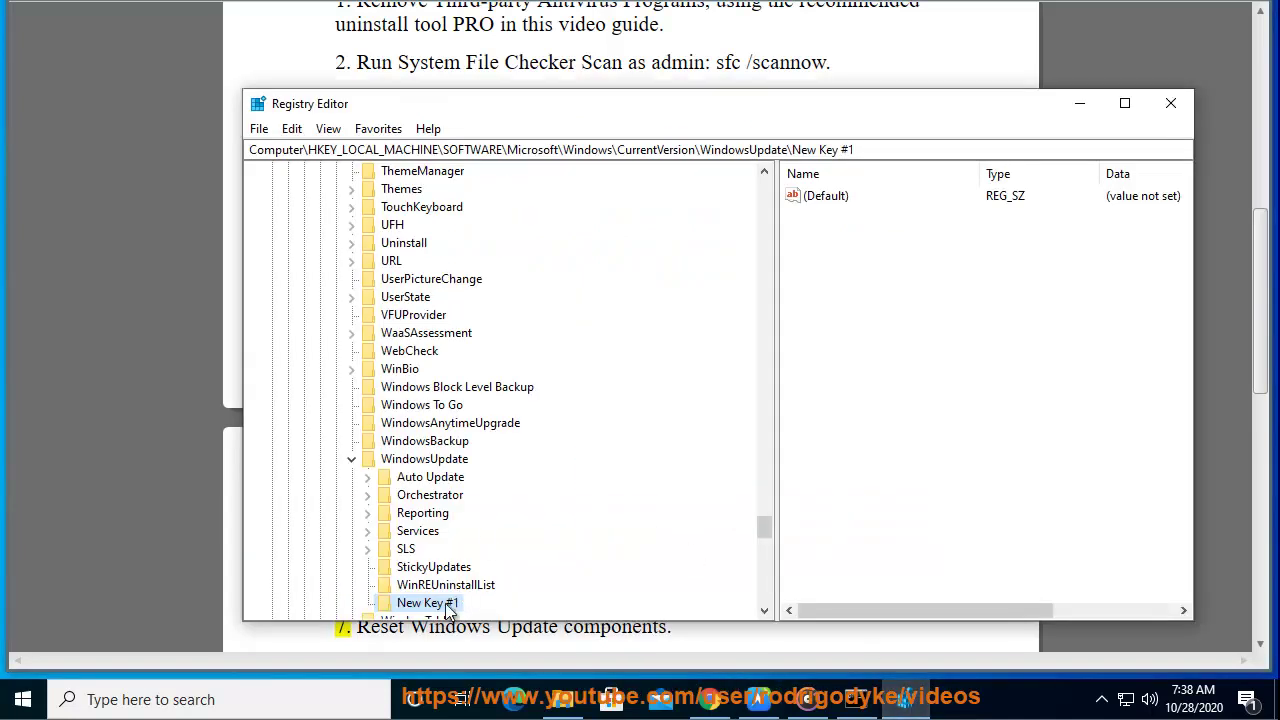
{"action": "left_click", "coordinate": [448, 604]}
{"action": "key", "text": "ctrl+v"}
{"action": "key", "text": "Return"}
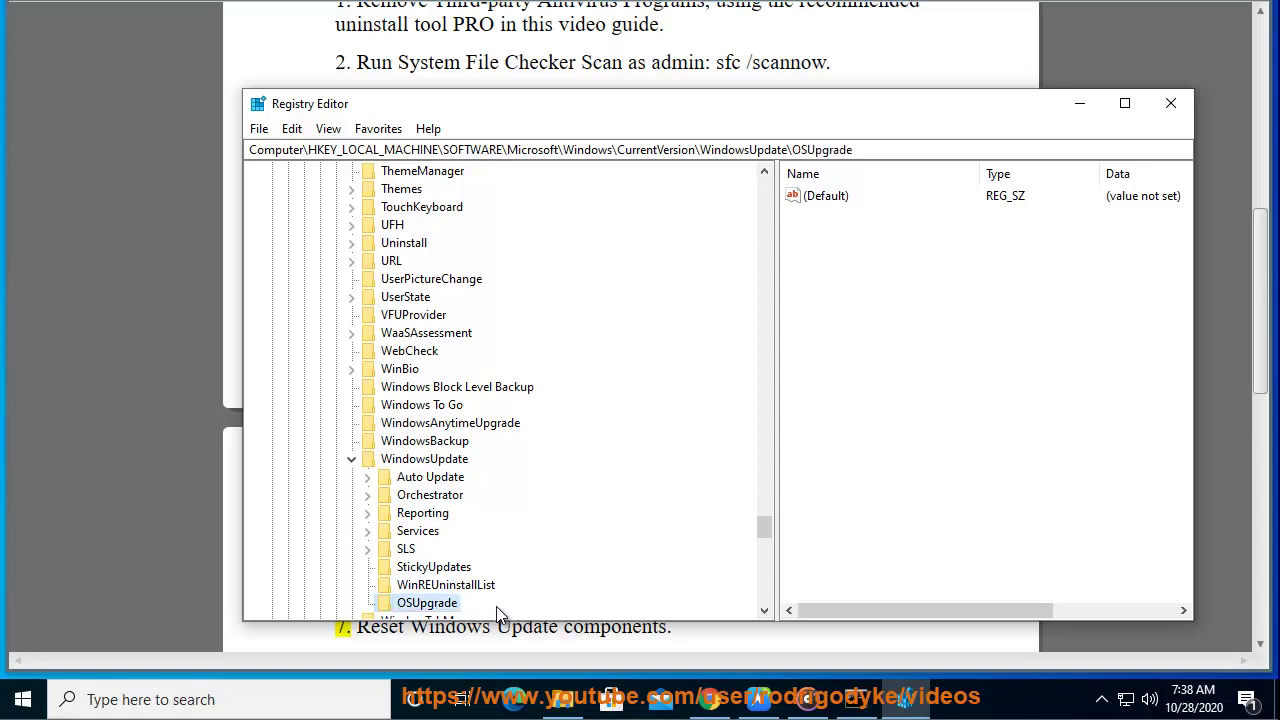
Copy the name AllowOSUpgrade from tip 6 of the guide
{"action": "left_click", "coordinate": [181, 566]}
{"action": "double_click", "coordinate": [526, 516]}
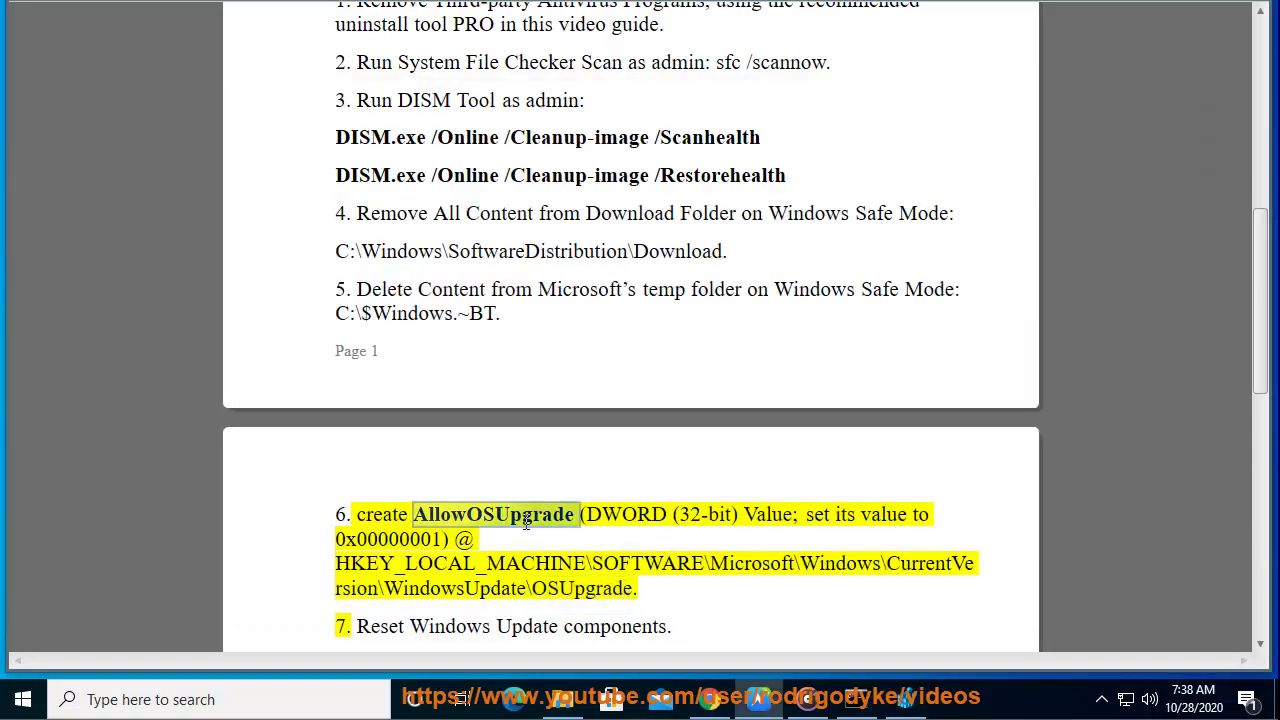
{"action": "right_click", "coordinate": [526, 516]}
{"action": "left_click", "coordinate": [590, 398]}
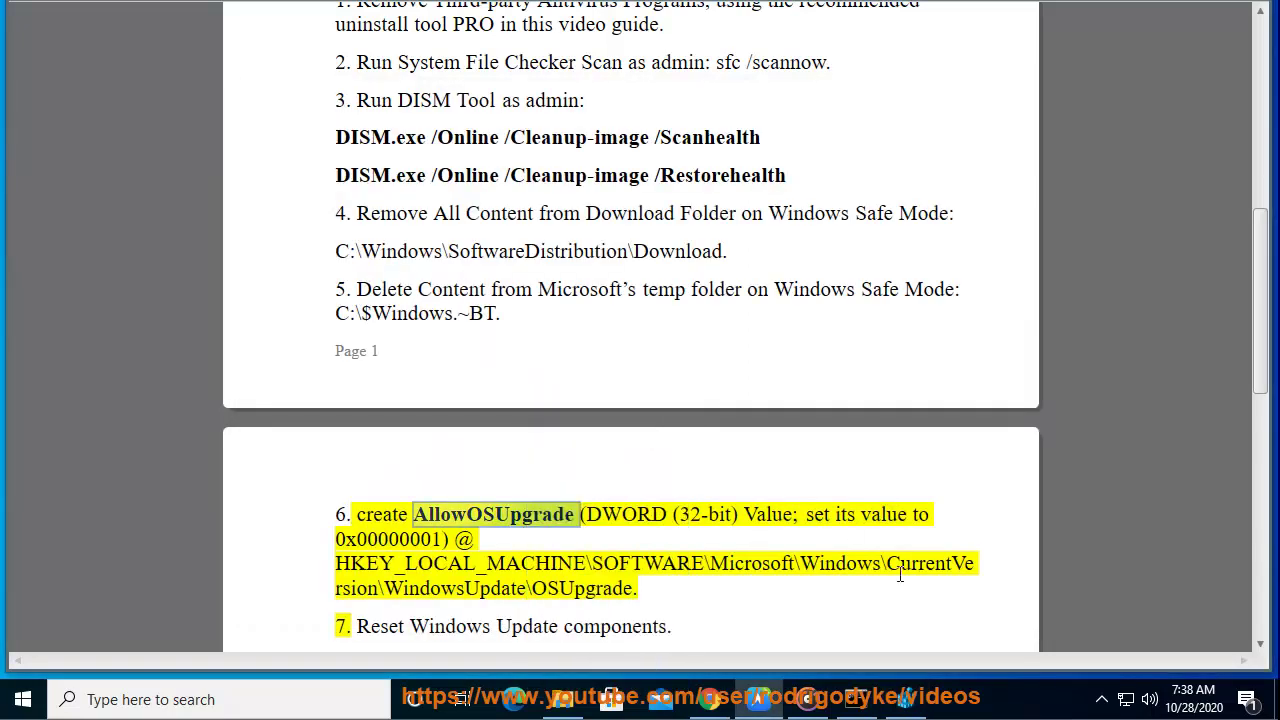
Add a DWORD (32-bit) value named AllowOSUpgrade under OSUpgrade with data 1
{"action": "left_click", "coordinate": [905, 699]}
{"action": "right_click", "coordinate": [850, 233]}
{"action": "mouse_move", "coordinate": [889, 253]}
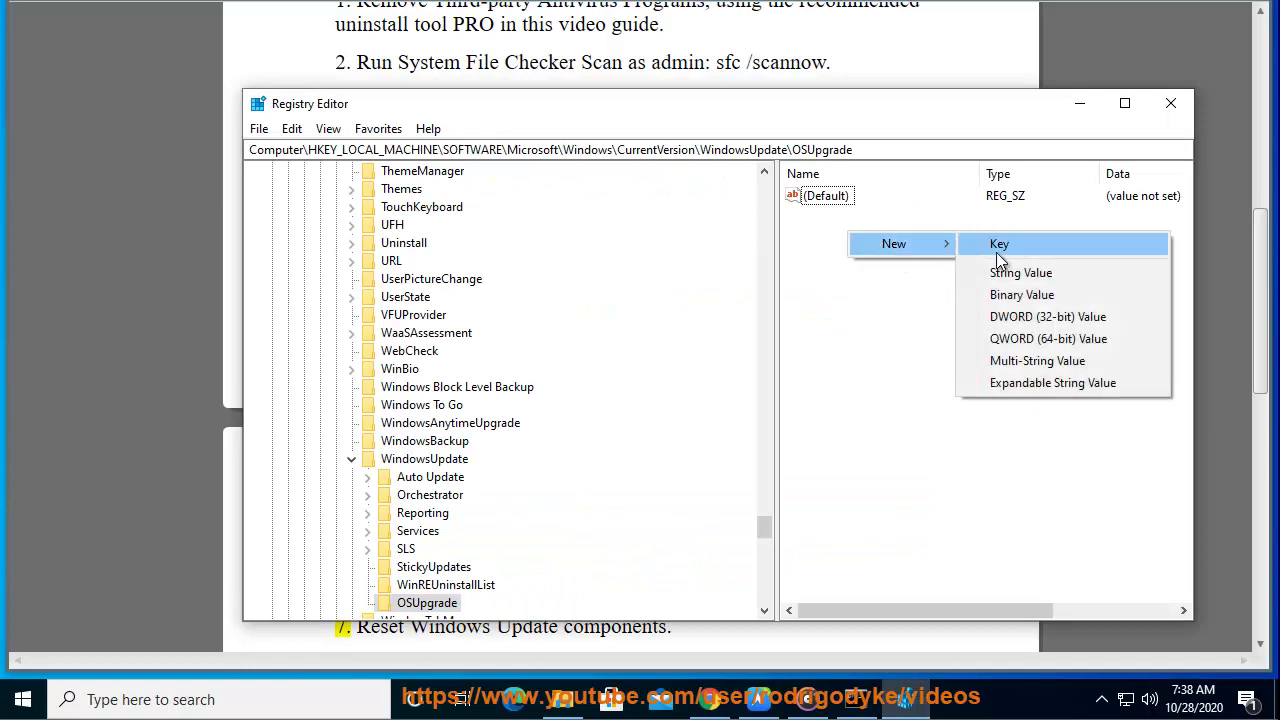
{"action": "left_click", "coordinate": [1006, 317]}
{"action": "key", "text": "ctrl+v"}
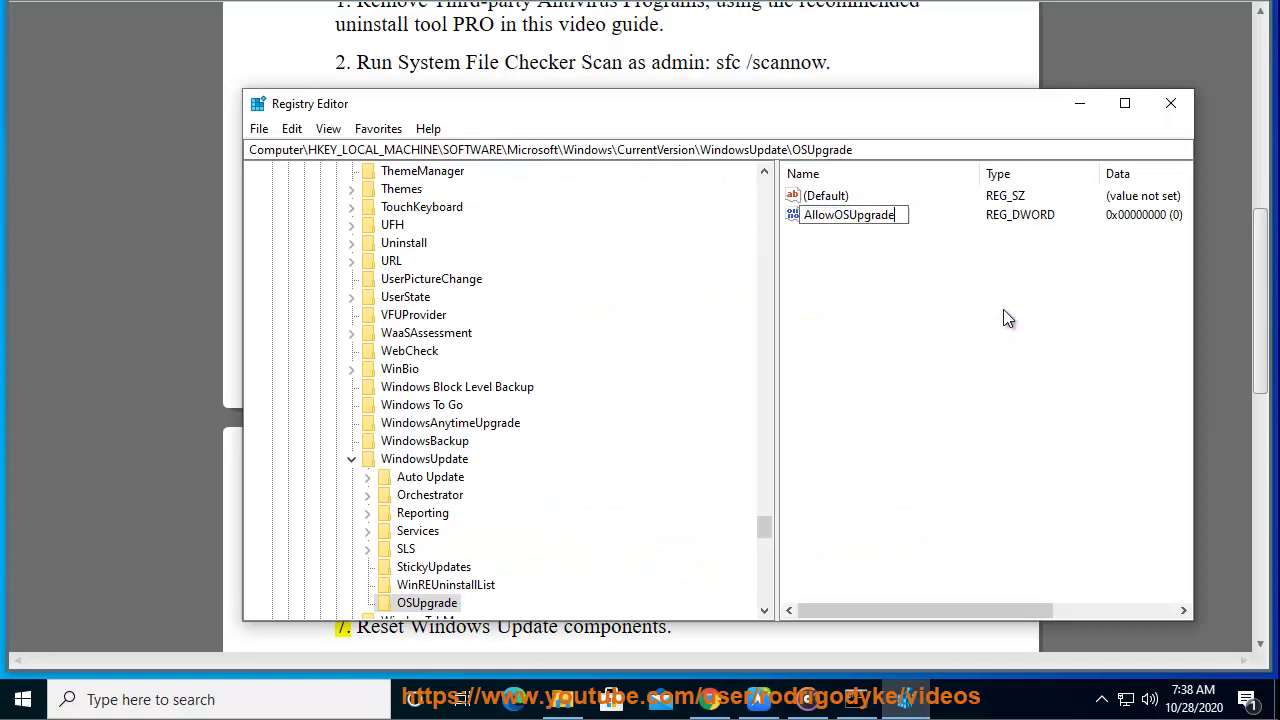
{"action": "key", "text": "Return"}
{"action": "key", "text": "Return"}
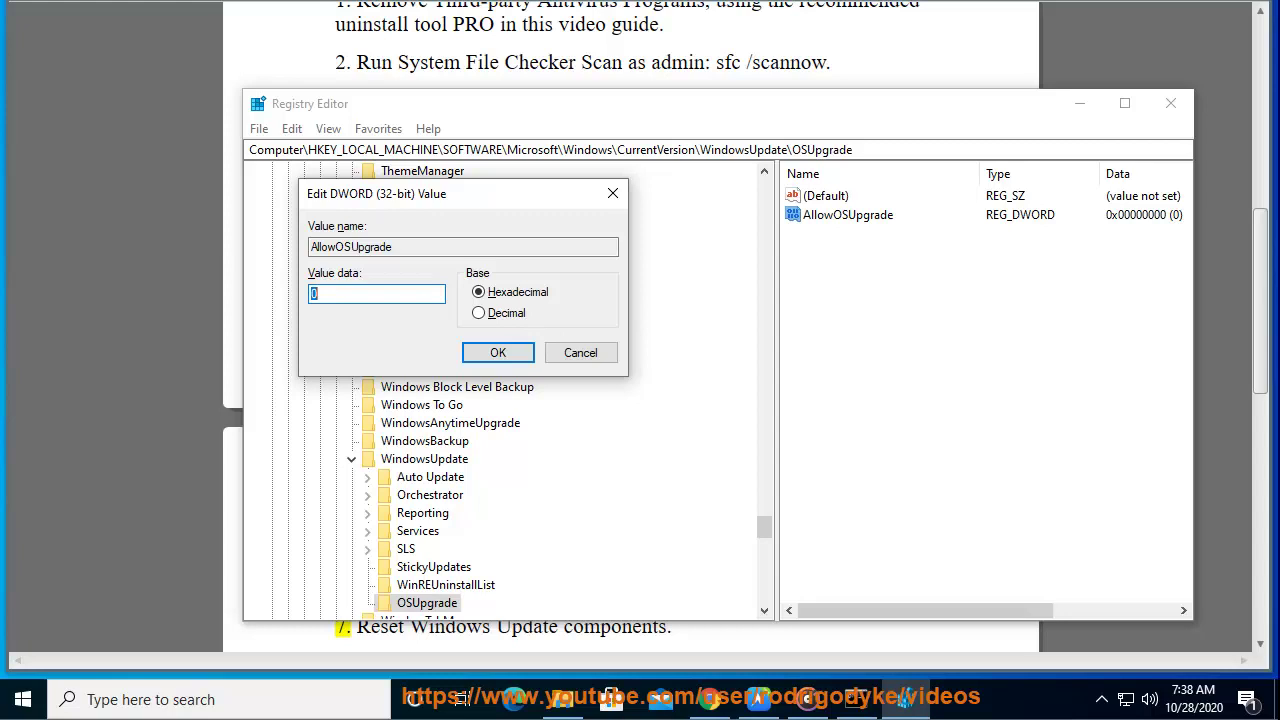
{"action": "type", "text": "1"}
{"action": "left_click", "coordinate": [500, 353]}
Check tip 6's 0x00000001 and re-save AllowOSUpgrade's data as 1
{"action": "left_click", "coordinate": [126, 434]}
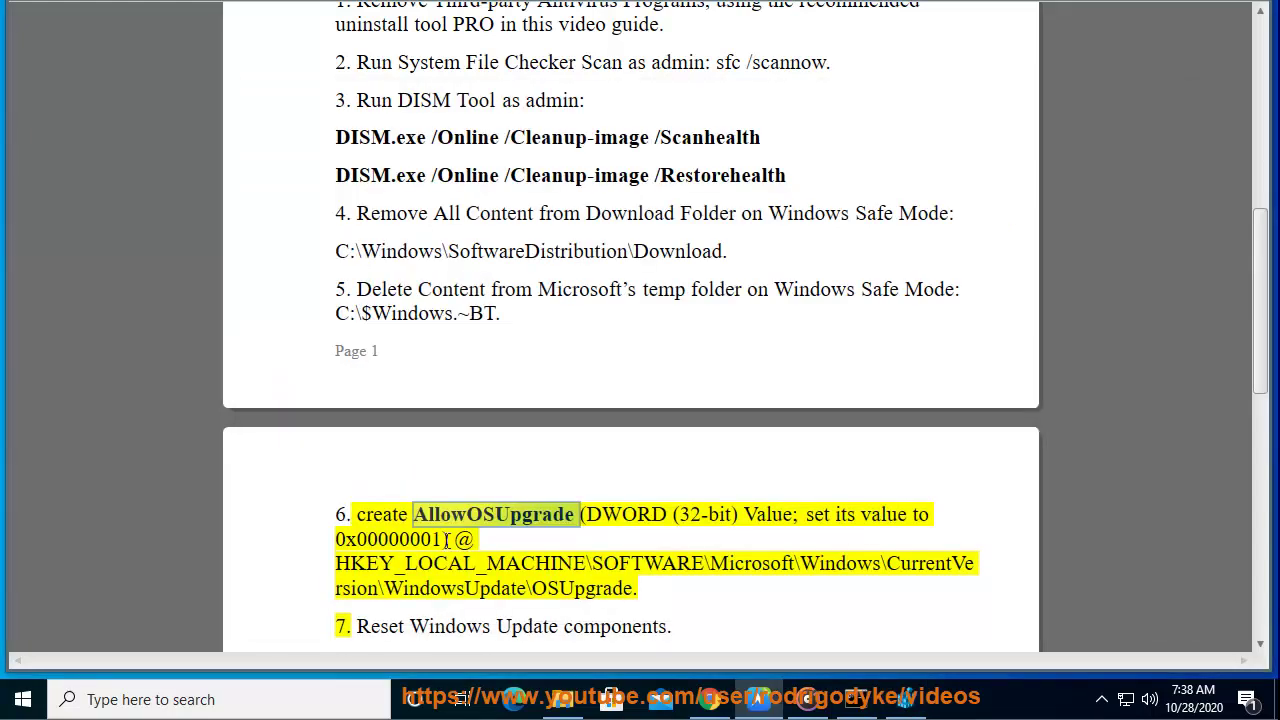
{"action": "left_click_drag", "start_coordinate": [443, 539], "coordinate": [340, 540]}
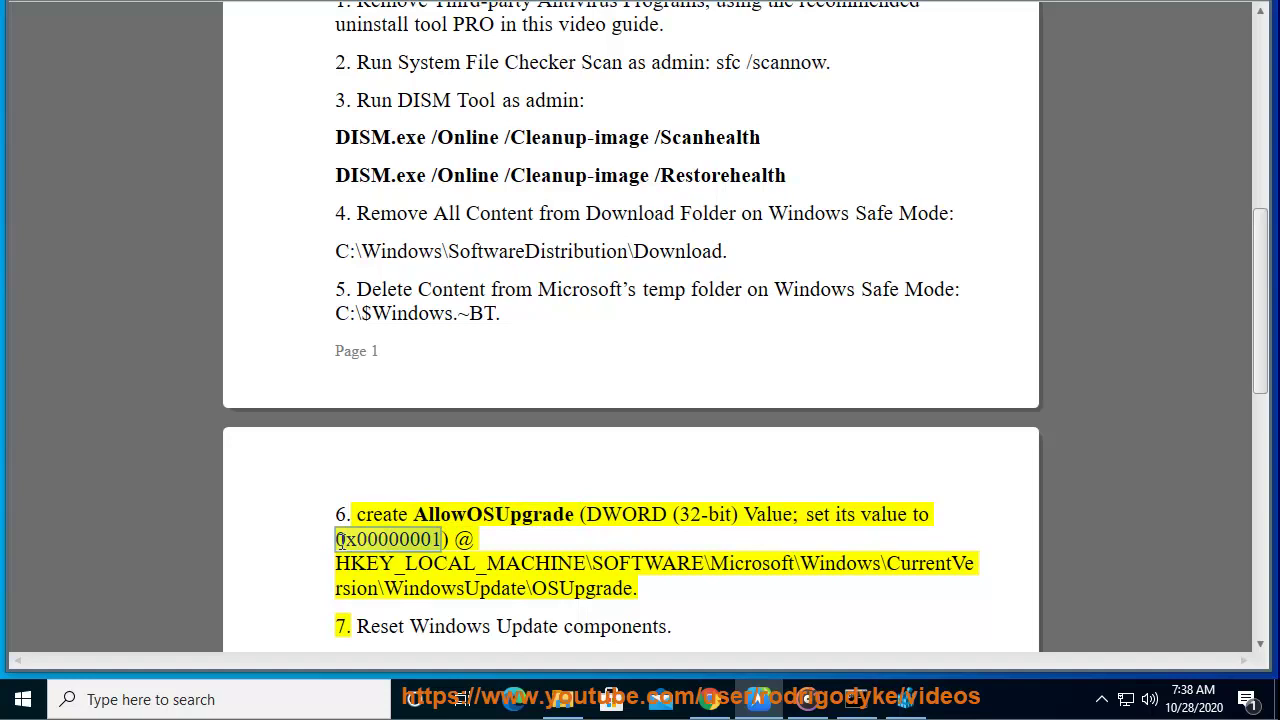
{"action": "right_click", "coordinate": [373, 541]}
{"action": "left_click", "coordinate": [440, 399]}
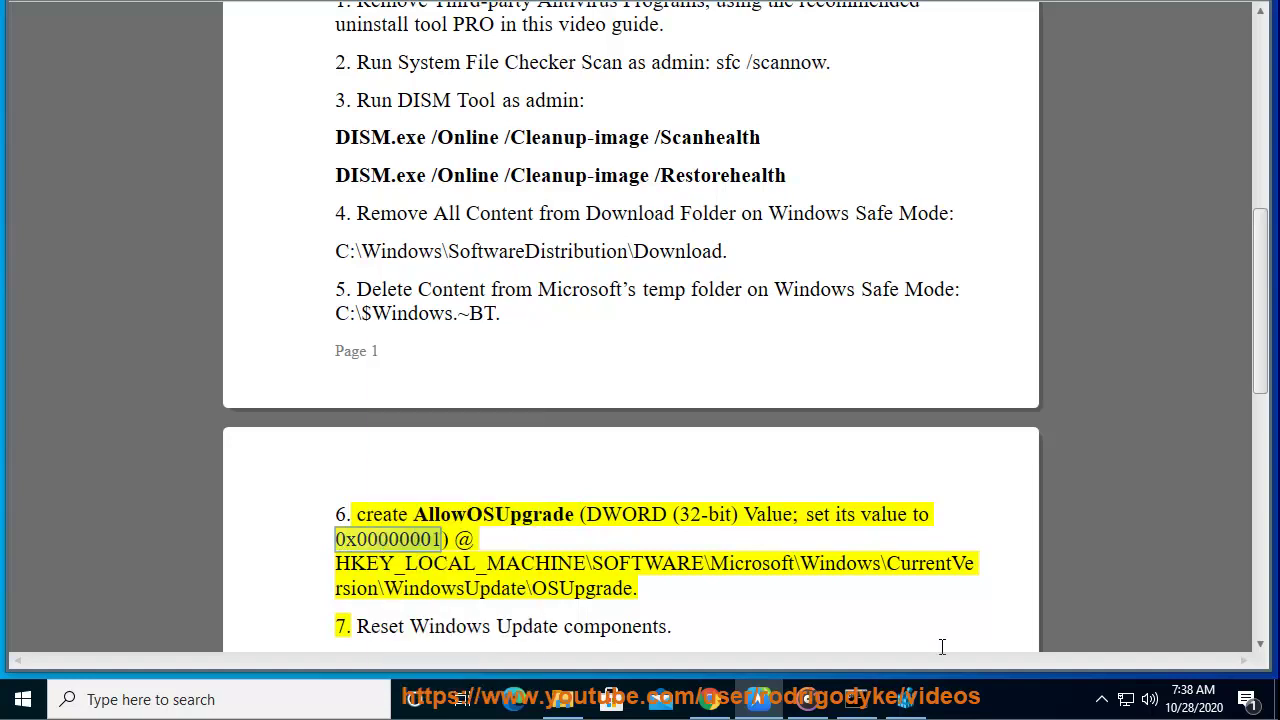
{"action": "left_click", "coordinate": [905, 699]}
{"action": "double_click", "coordinate": [877, 218]}
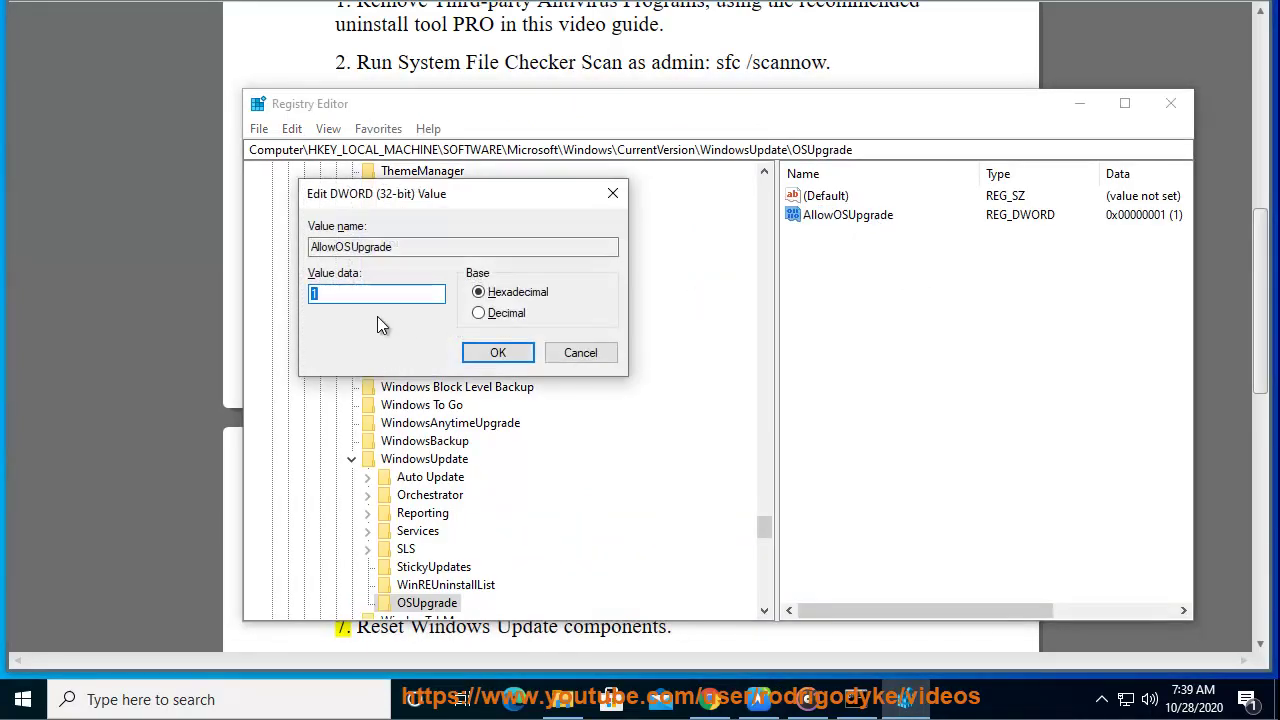
{"action": "key", "text": "ctrl+v"}
{"action": "key", "text": "ctrl+a"}
{"action": "type", "text": "1"}
{"action": "key", "text": "ctrl+z"}
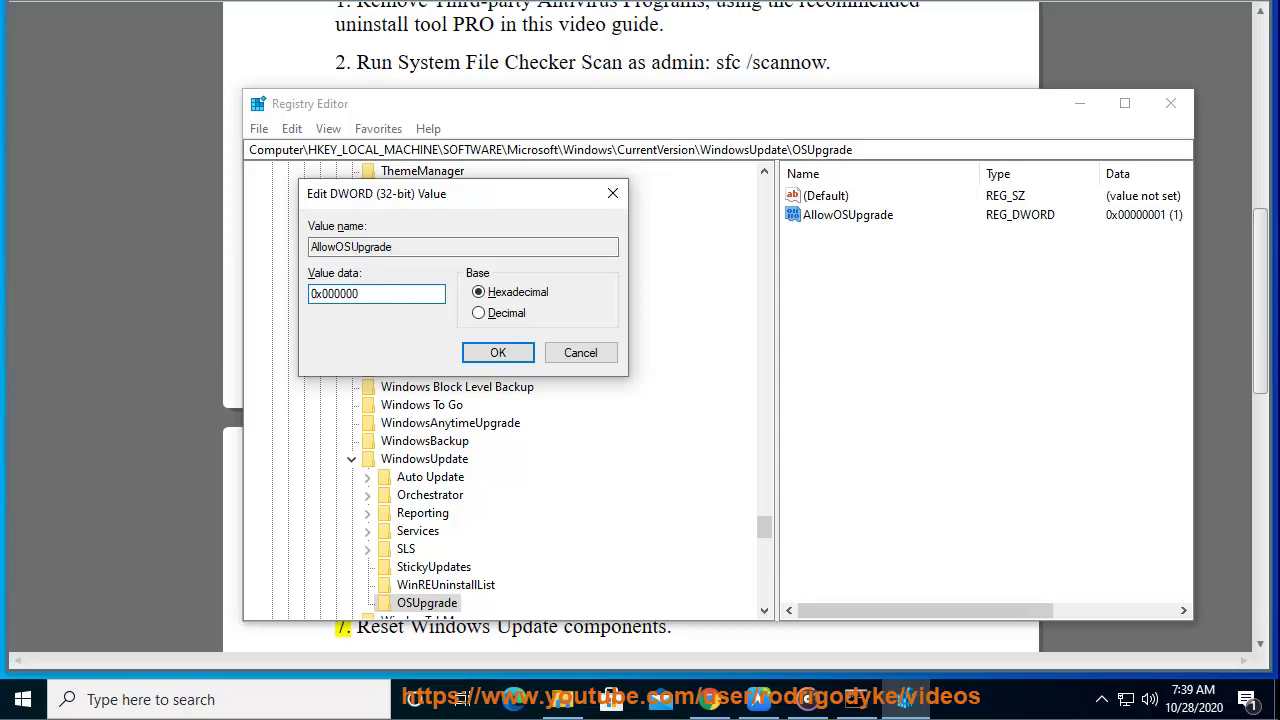
{"action": "key", "text": "ctrl+a"}
{"action": "type", "text": "1"}
{"action": "left_click", "coordinate": [498, 352]}
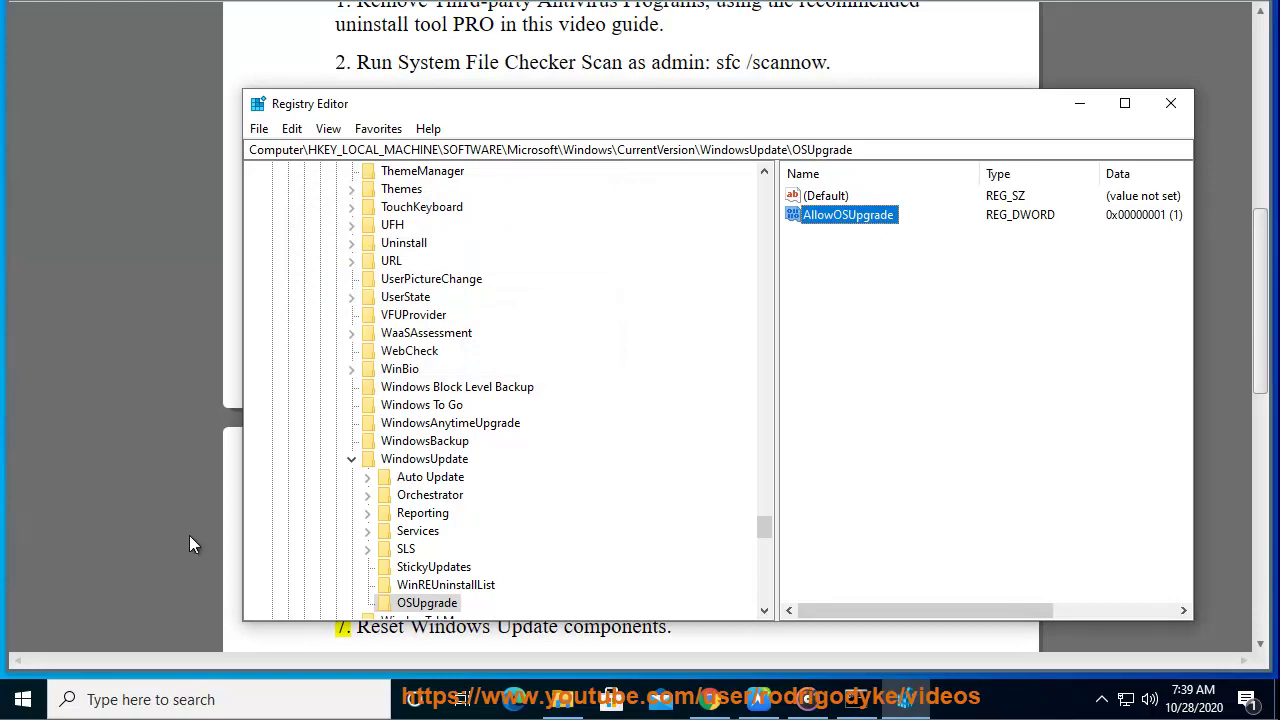
Put Registry Editor out of view, briefly open then dismiss the Start menu
{"action": "key", "text": "alt+F4"}
{"action": "left_click", "coordinate": [24, 700]}
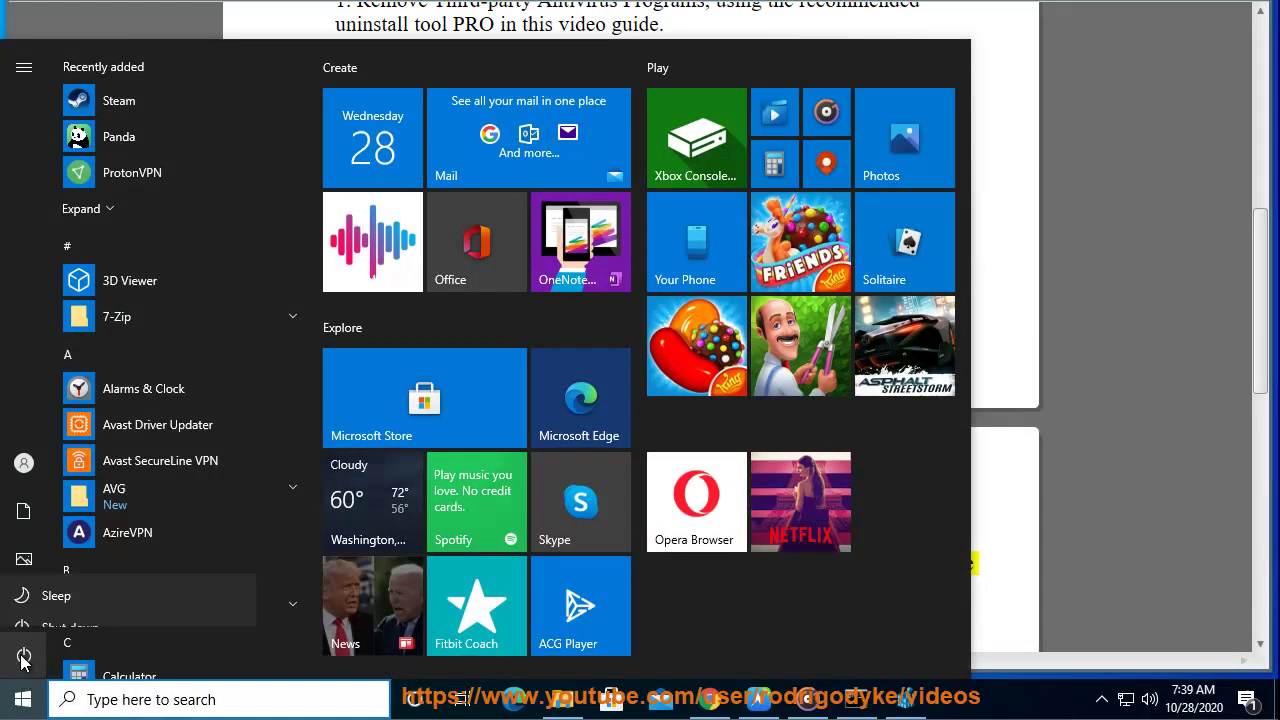
{"action": "left_click", "coordinate": [793, 563]}
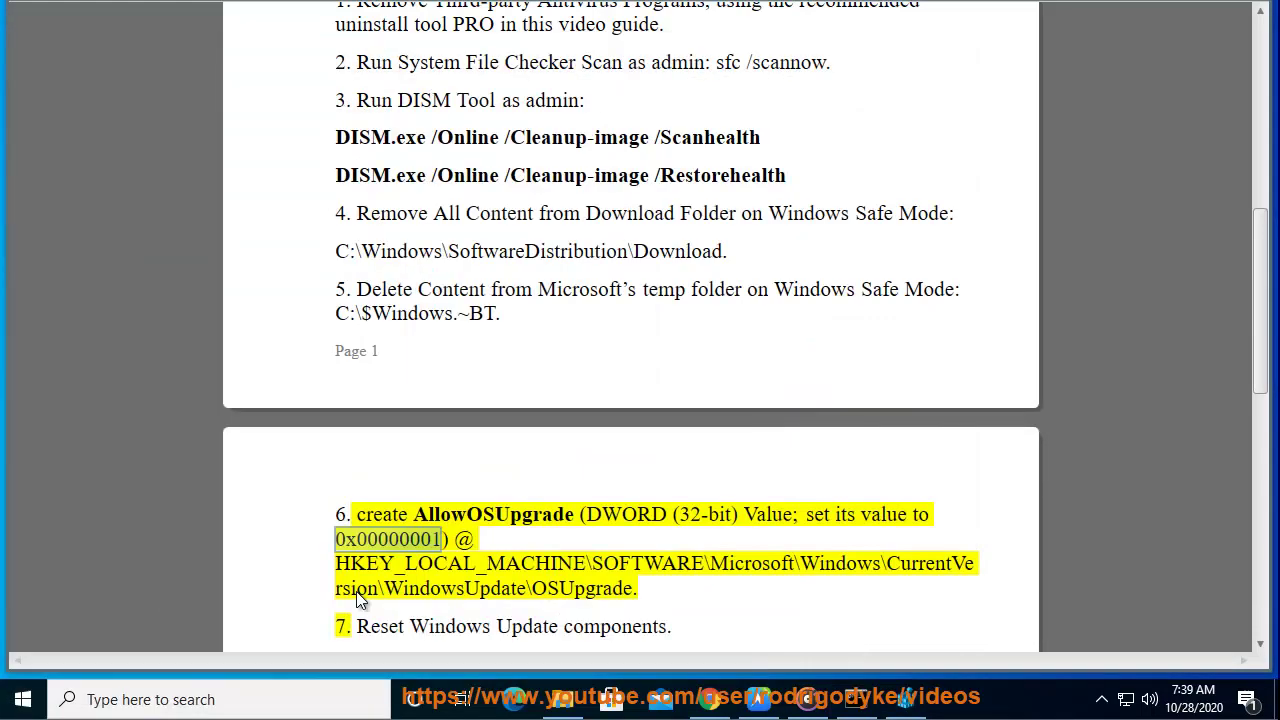
{"action": "left_click", "coordinate": [793, 563]}
Delete the OSUpgrade key, confirm removal, and minimize Registry Editor
{"action": "left_click", "coordinate": [905, 699]}
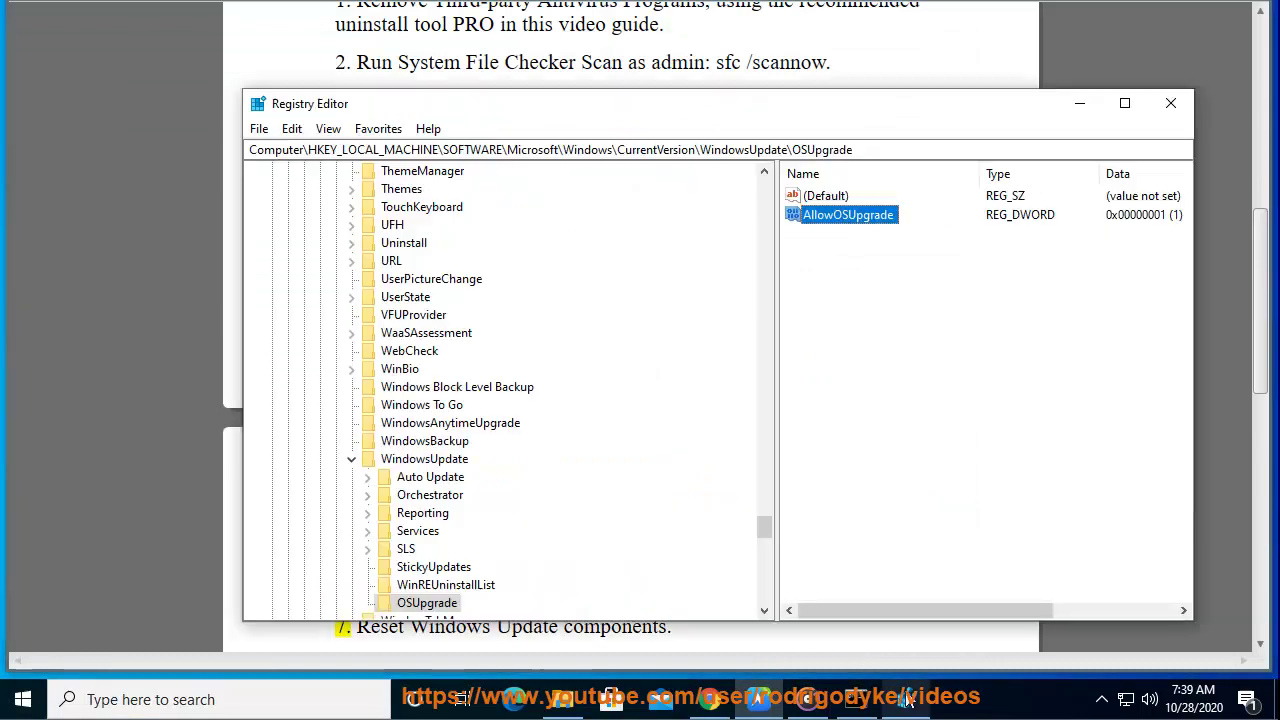
{"action": "left_click", "coordinate": [427, 603]}
{"action": "key", "text": "Delete"}
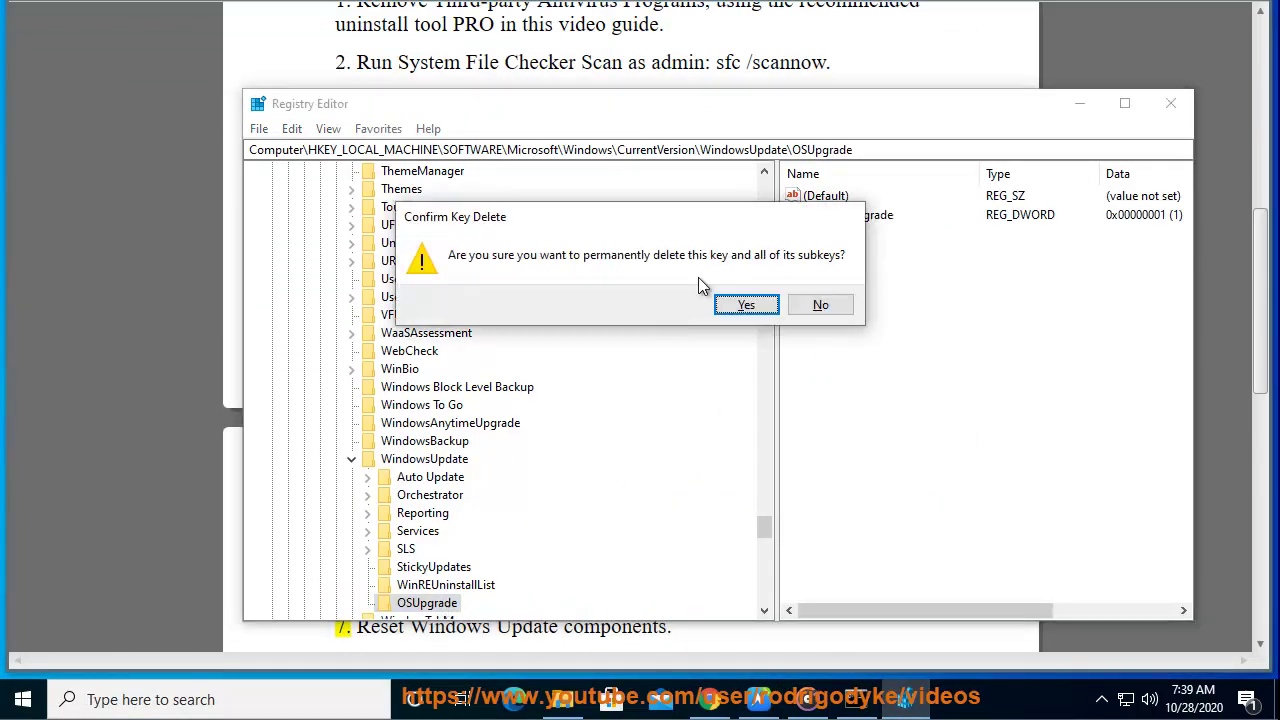
{"action": "left_click", "coordinate": [754, 315]}
{"action": "left_click", "coordinate": [1079, 104]}
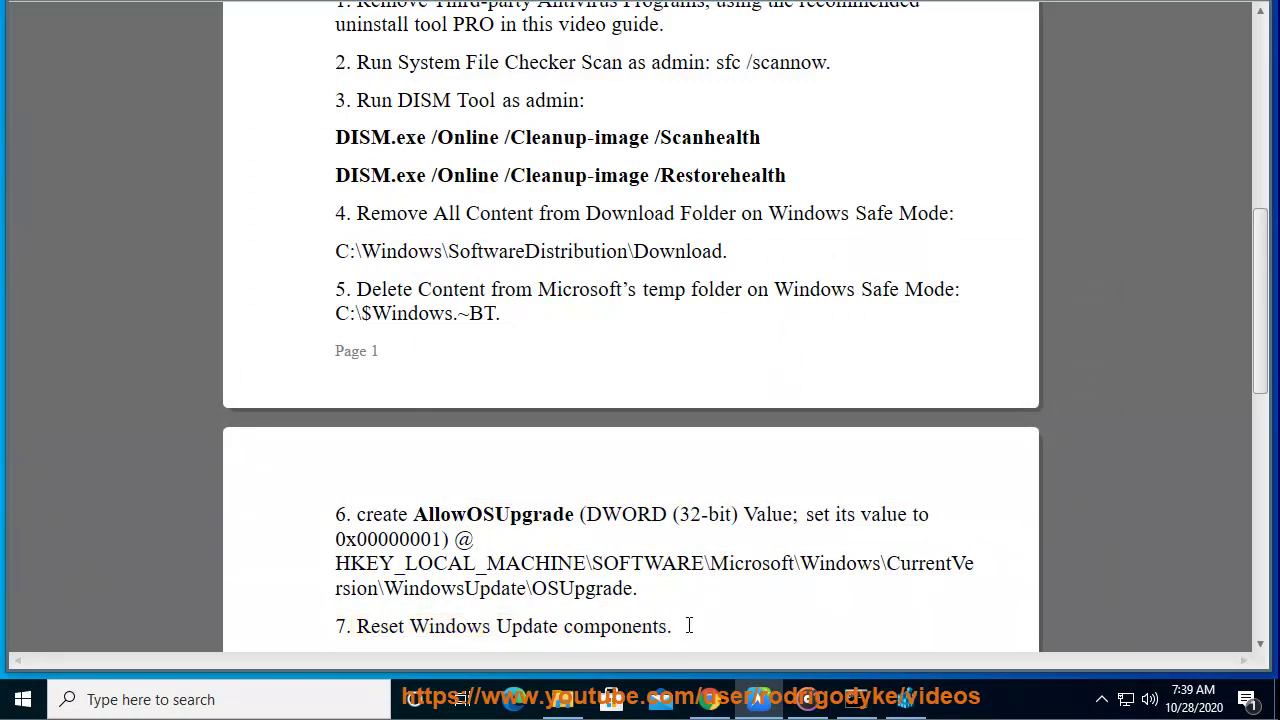
Copy the step 7 text 'Reset Windows Update components' from the guide
{"action": "left_click_drag", "start_coordinate": [668, 628], "coordinate": [360, 628]}
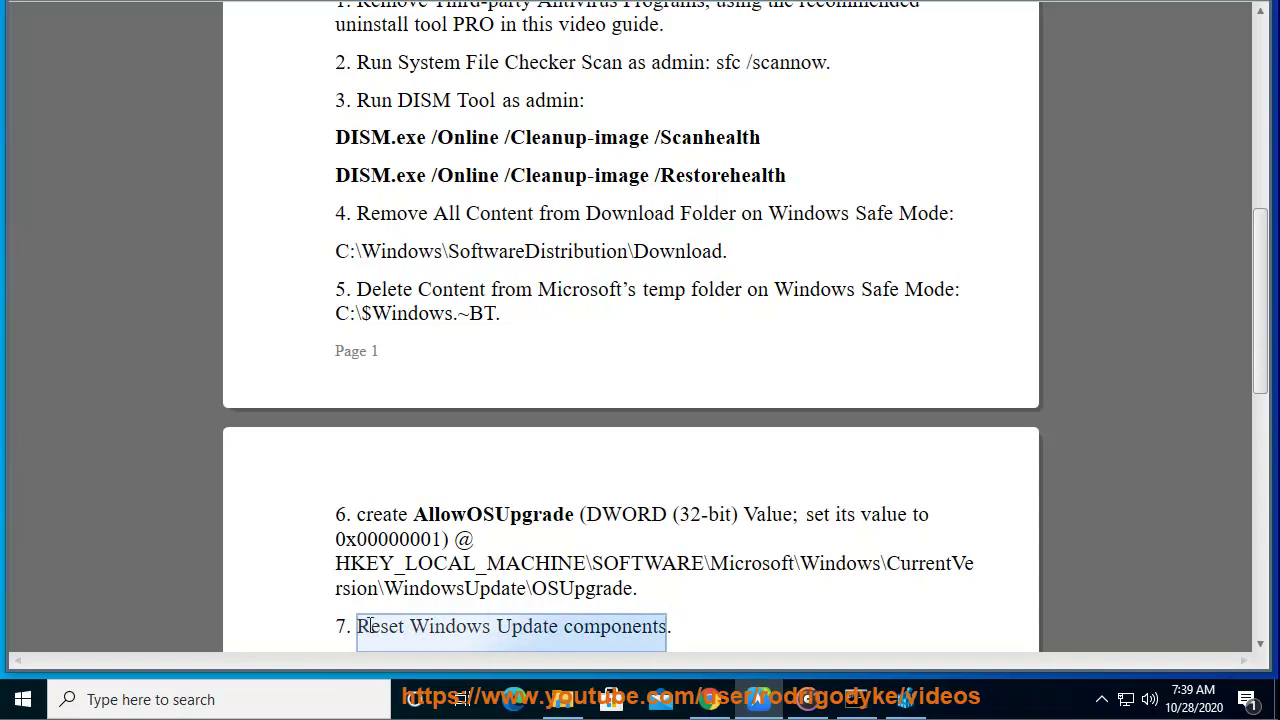
{"action": "right_click", "coordinate": [468, 628]}
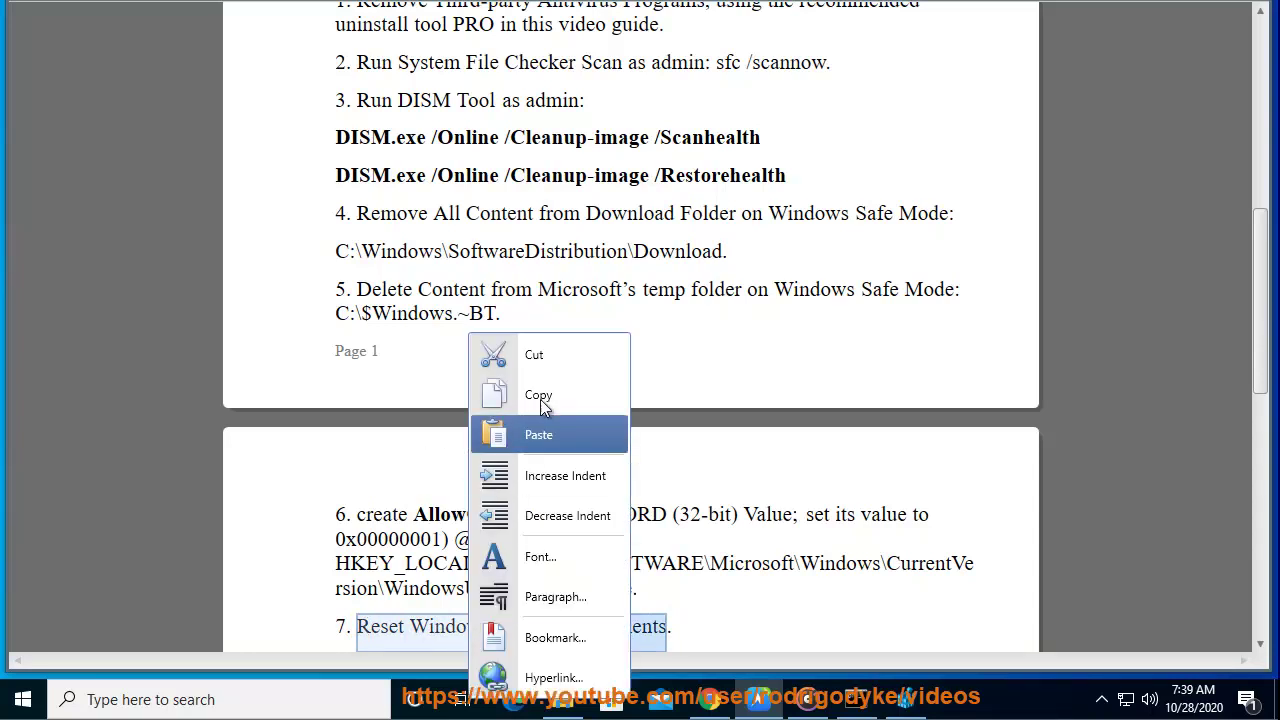
{"action": "left_click", "coordinate": [549, 402]}
Search Google for 'reset windows update components script' and review the TechNet Gallery result
{"action": "left_click", "coordinate": [709, 699]}
{"action": "left_click", "coordinate": [371, 149]}
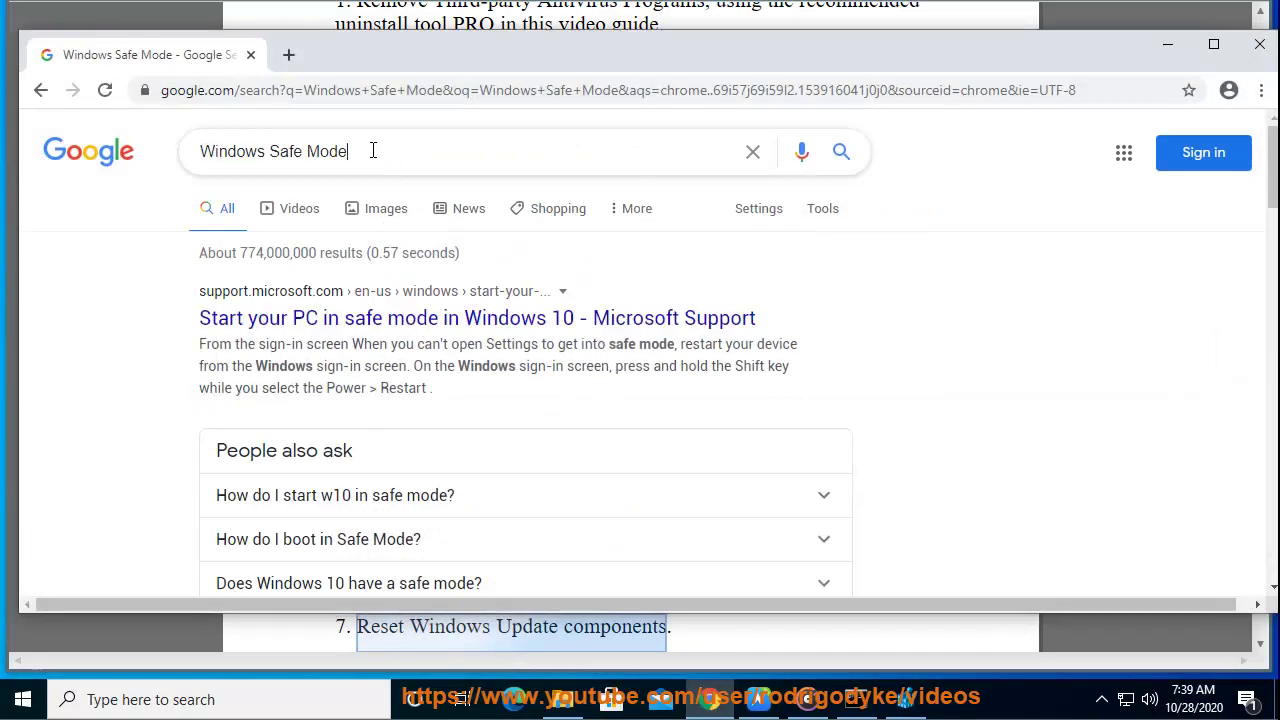
{"action": "triple_click", "coordinate": [420, 149]}
{"action": "key", "text": "ctrl+v"}
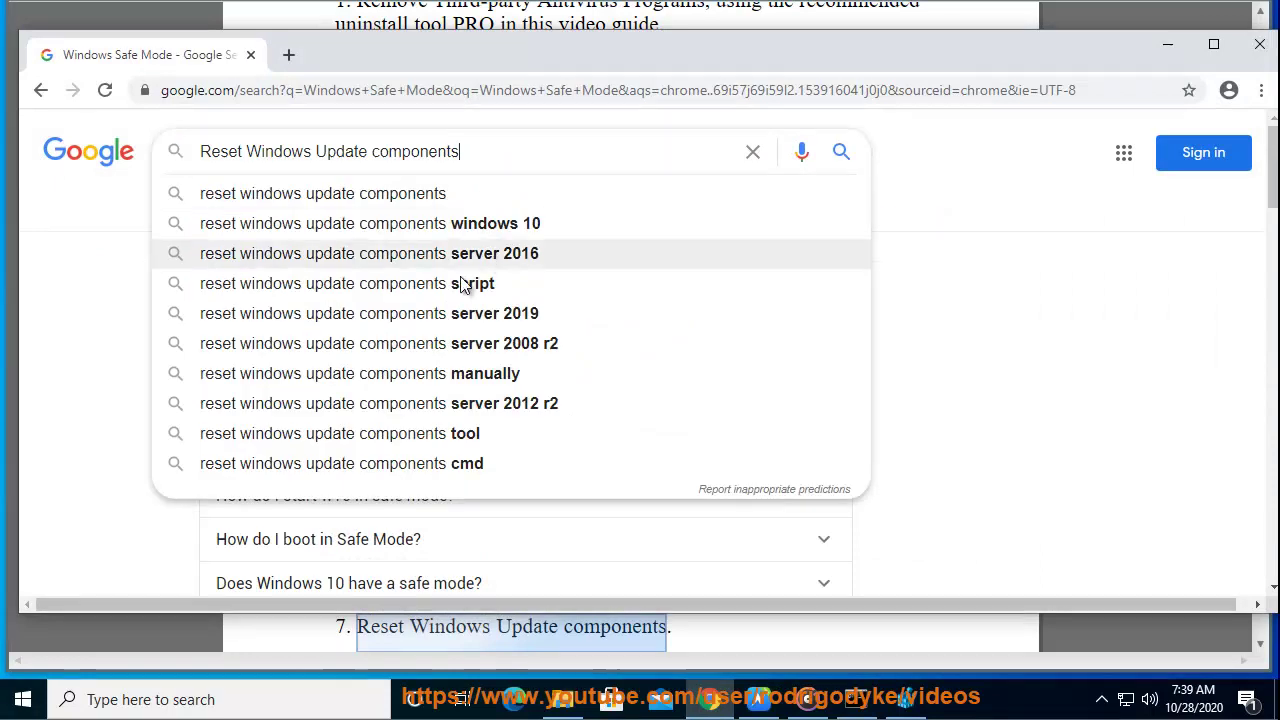
{"action": "left_click", "coordinate": [558, 297]}
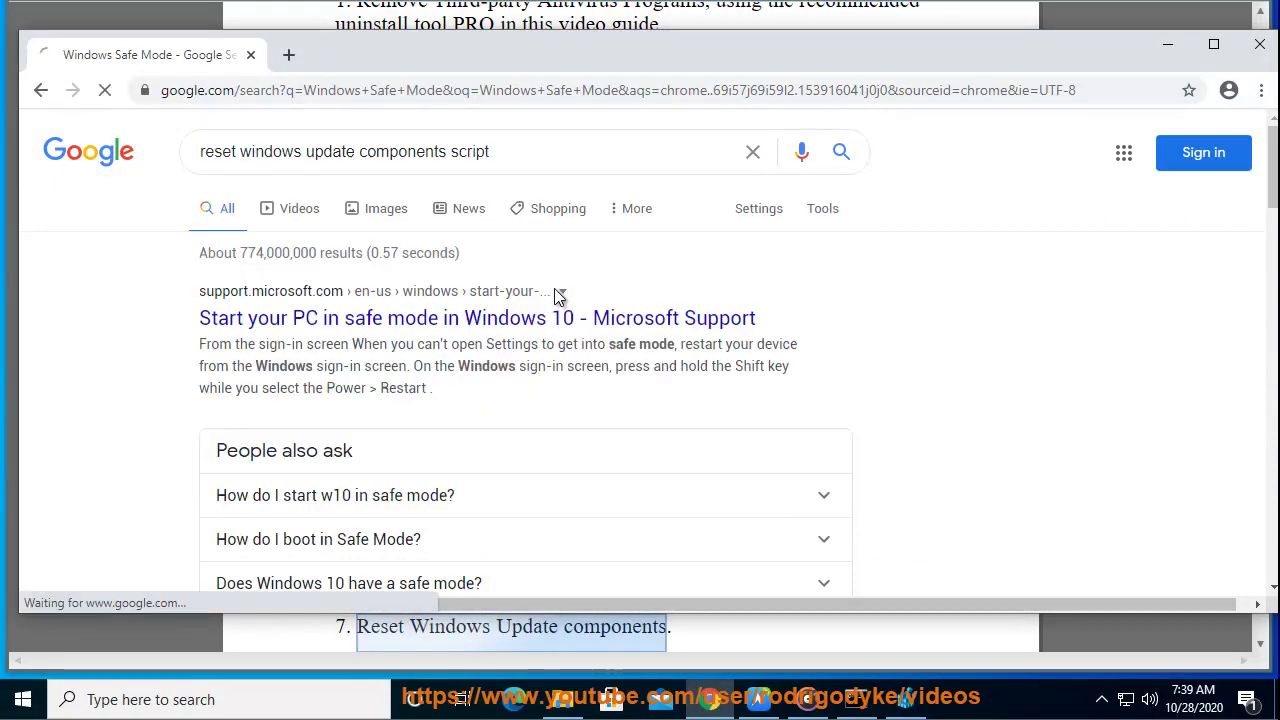
{"action": "left_click_drag", "start_coordinate": [721, 328], "coordinate": [171, 329]}
{"action": "left_click", "coordinate": [418, 375]}
{"action": "left_click_drag", "start_coordinate": [635, 344], "coordinate": [383, 380]}
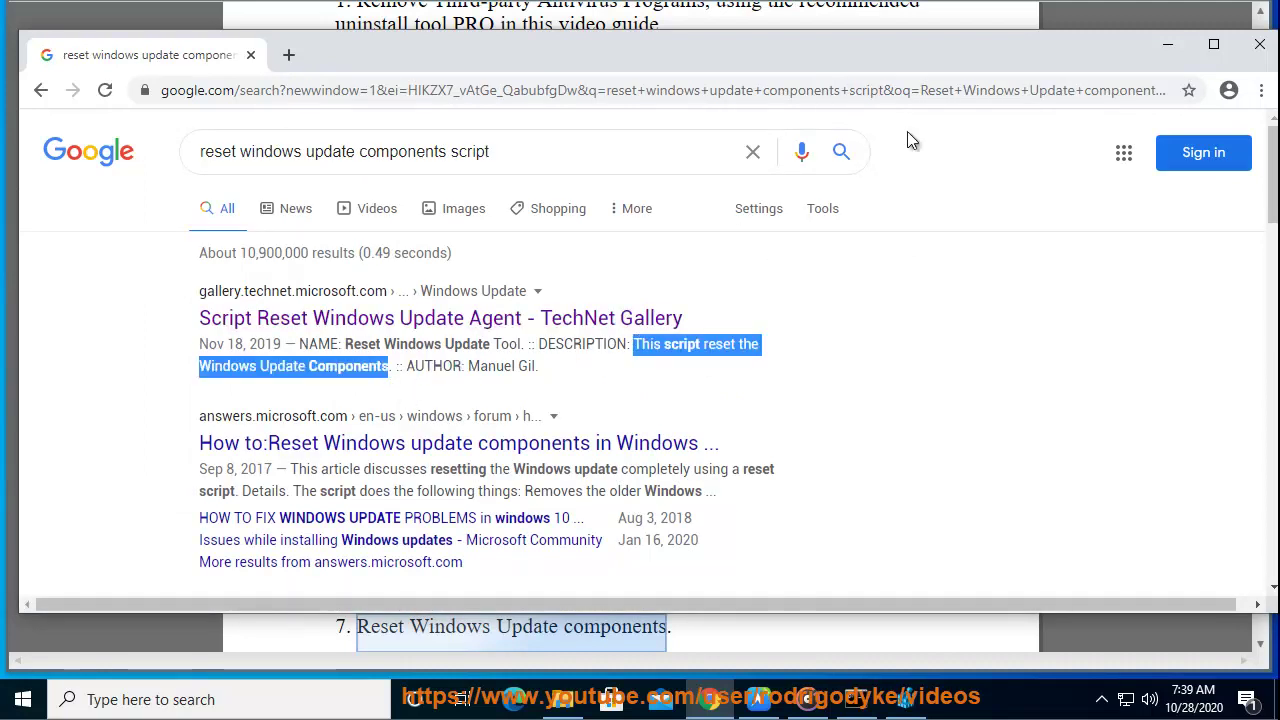
{"action": "left_click", "coordinate": [1167, 44]}
Scroll the guide to its title, restore the $WINDOWS.~BT Explorer window, and open DVD Drive (D:)
{"action": "scroll", "coordinate": [1127, 455], "scroll_direction": "up", "scroll_amount": 10}
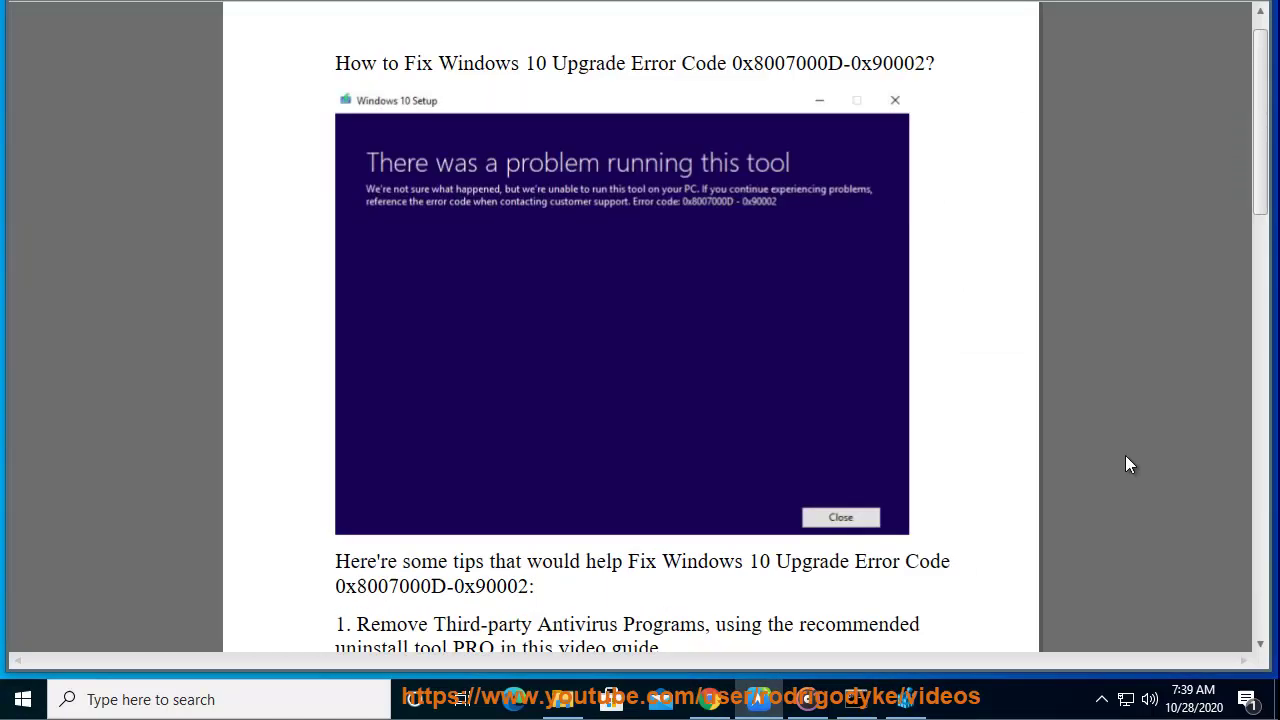
{"action": "mouse_move", "coordinate": [562, 700]}
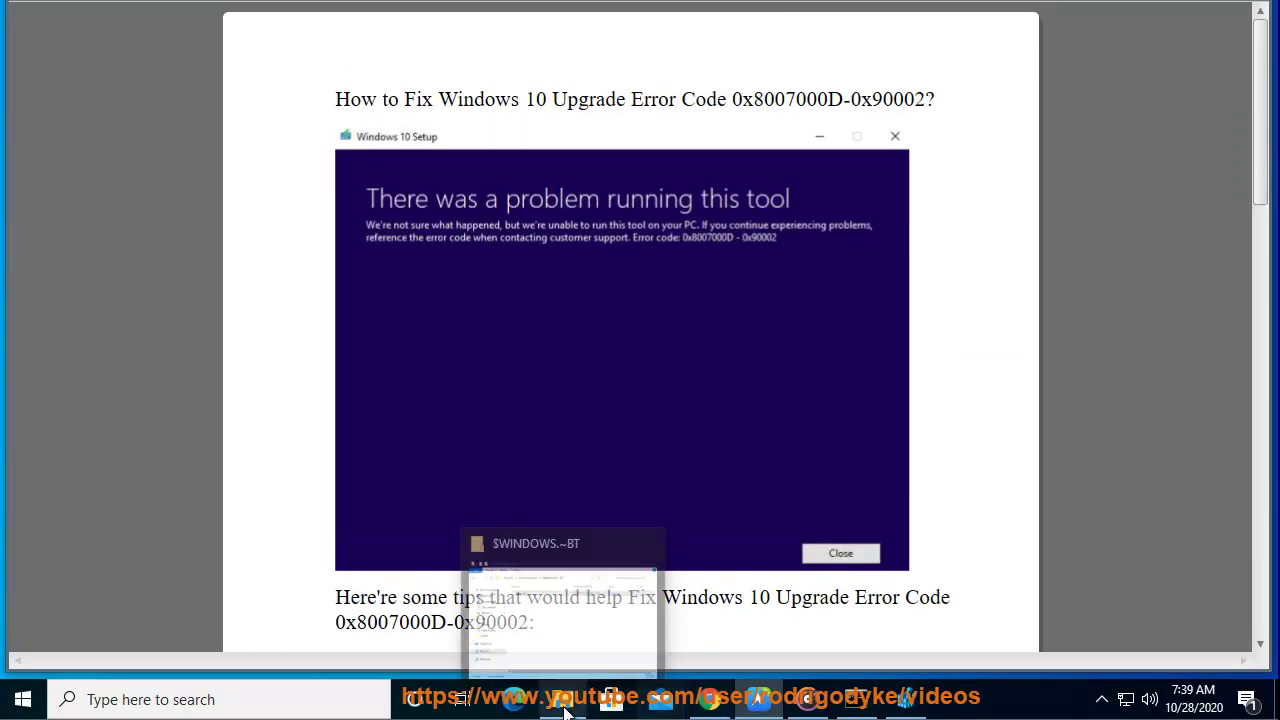
{"action": "left_click", "coordinate": [534, 637]}
{"action": "left_click", "coordinate": [354, 388]}
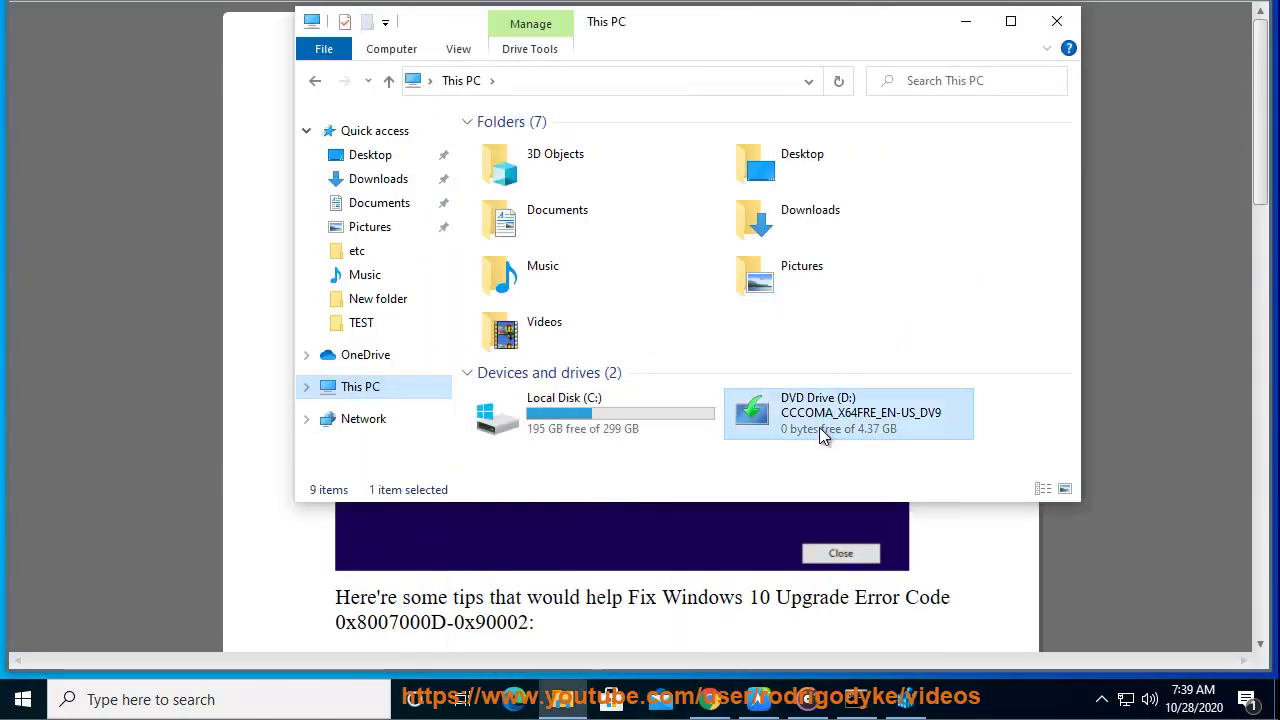